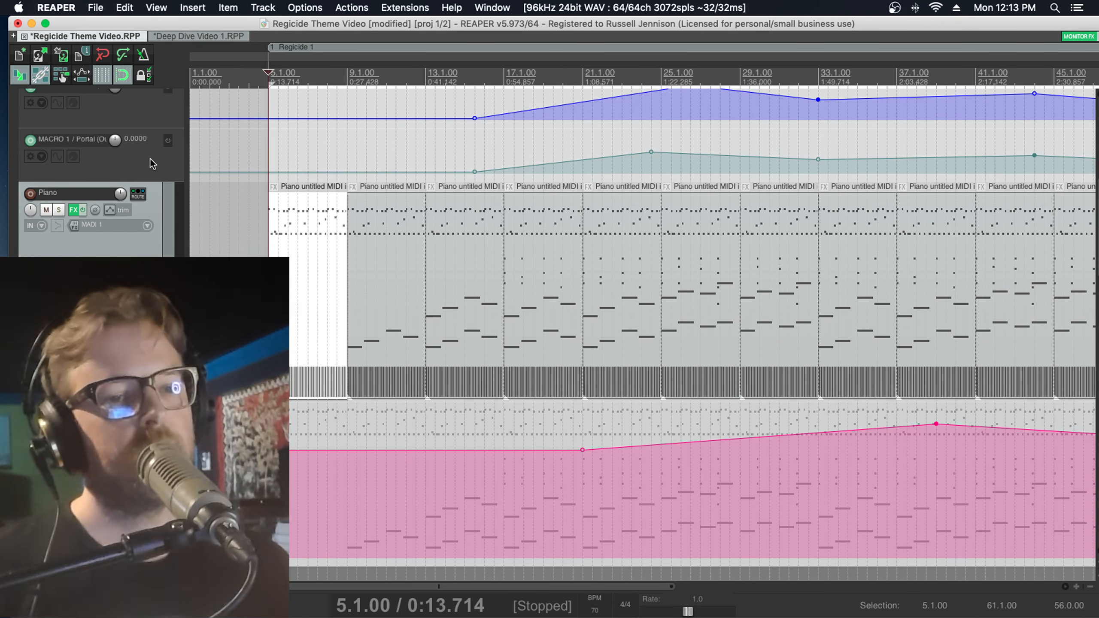
- Start playback from bar 5, and unmute and solo the Drums track
key(space)
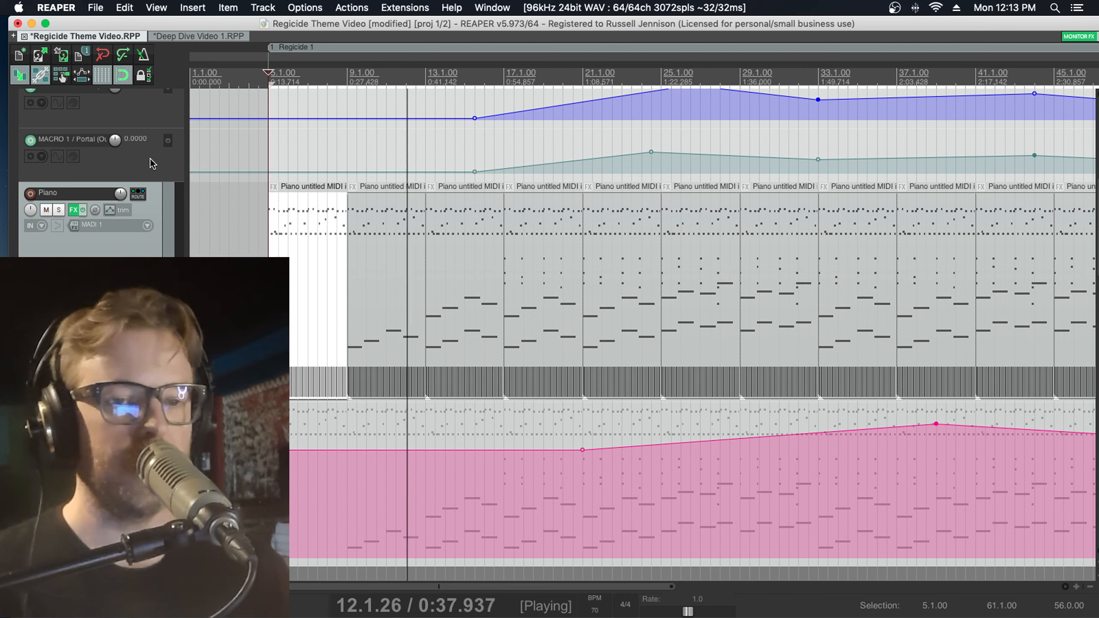
scroll(94, 255, down, 10)
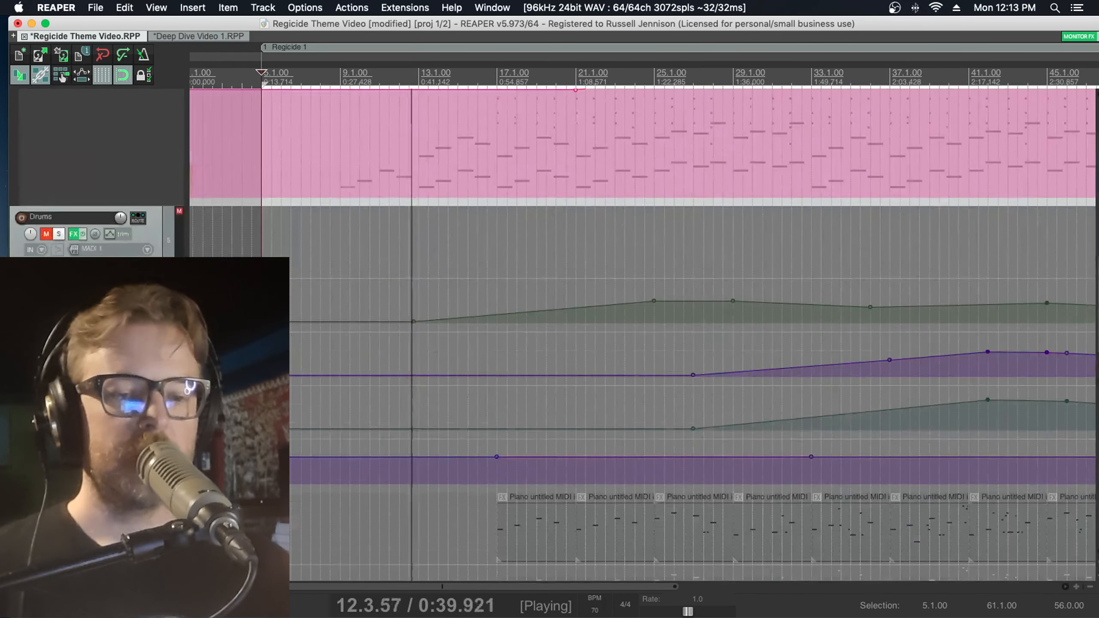
click(46, 236)
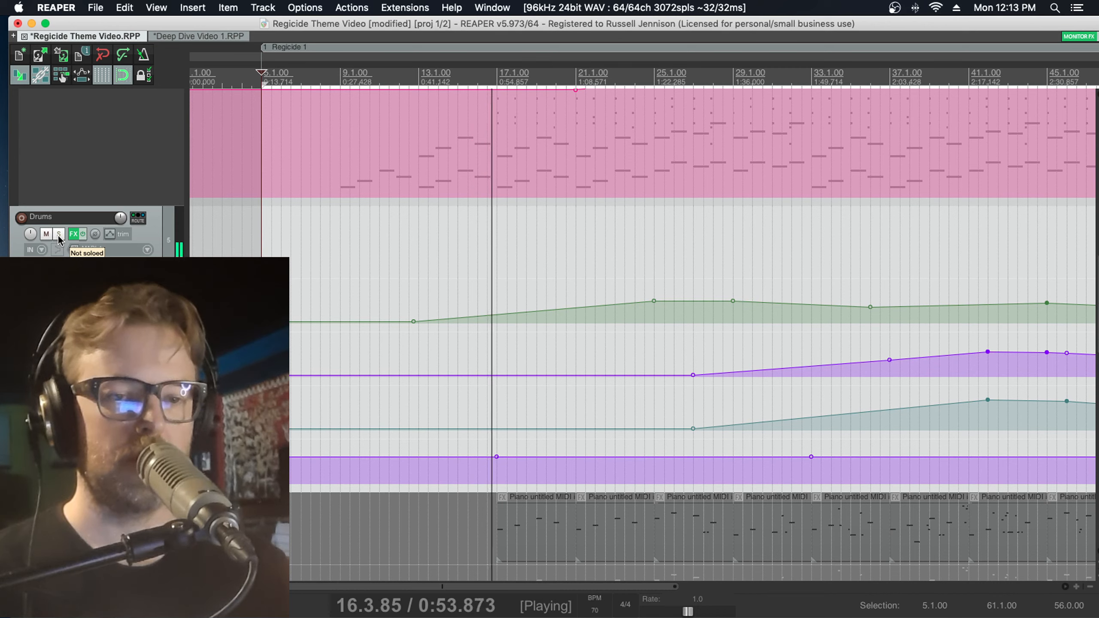
click(59, 236)
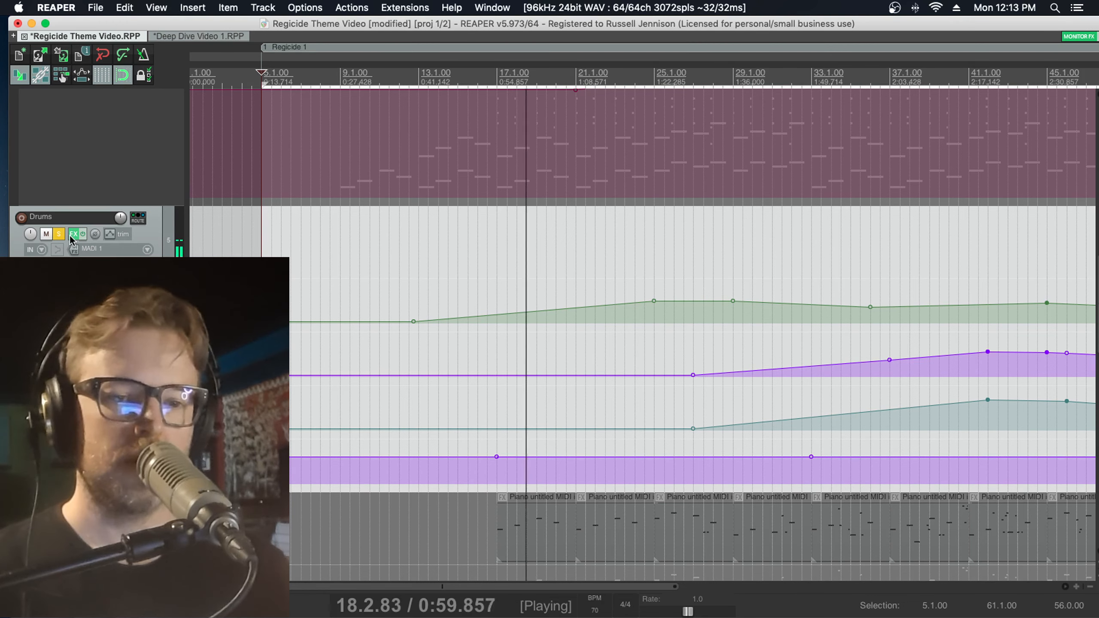
- Open Maschine 2 in the Drums track's effects and display both bars of group A1's Pattern 1
click(70, 235)
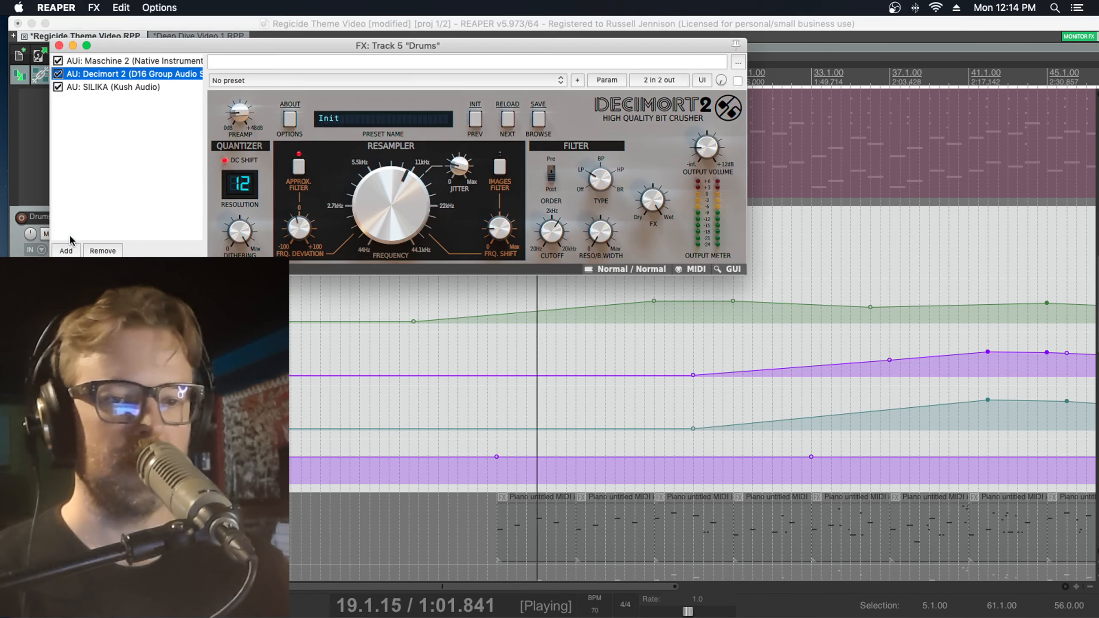
click(129, 65)
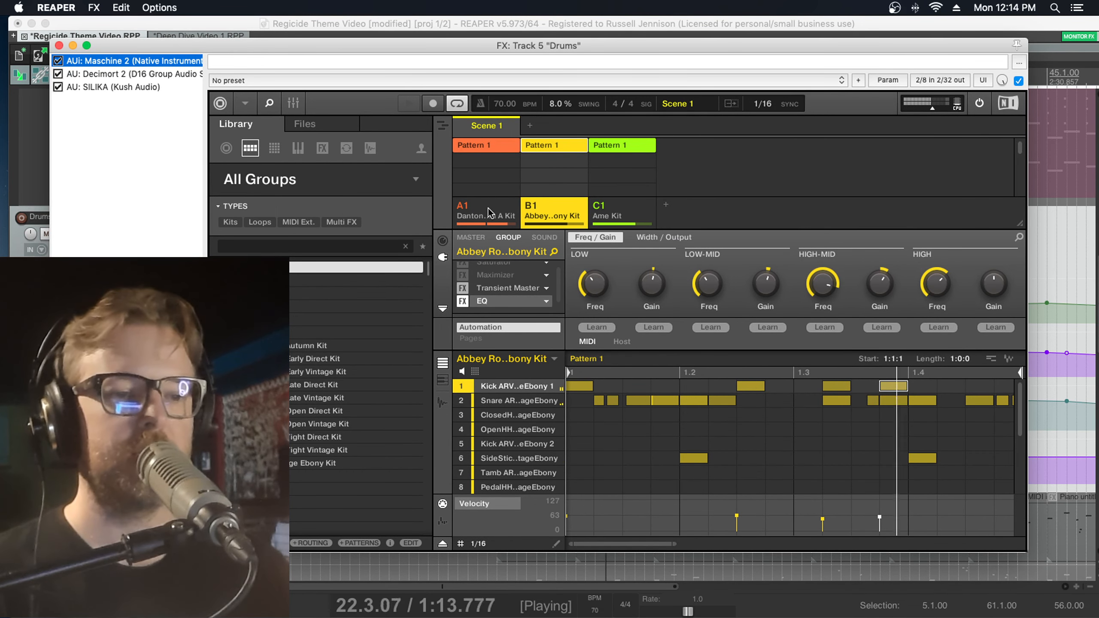
click(489, 209)
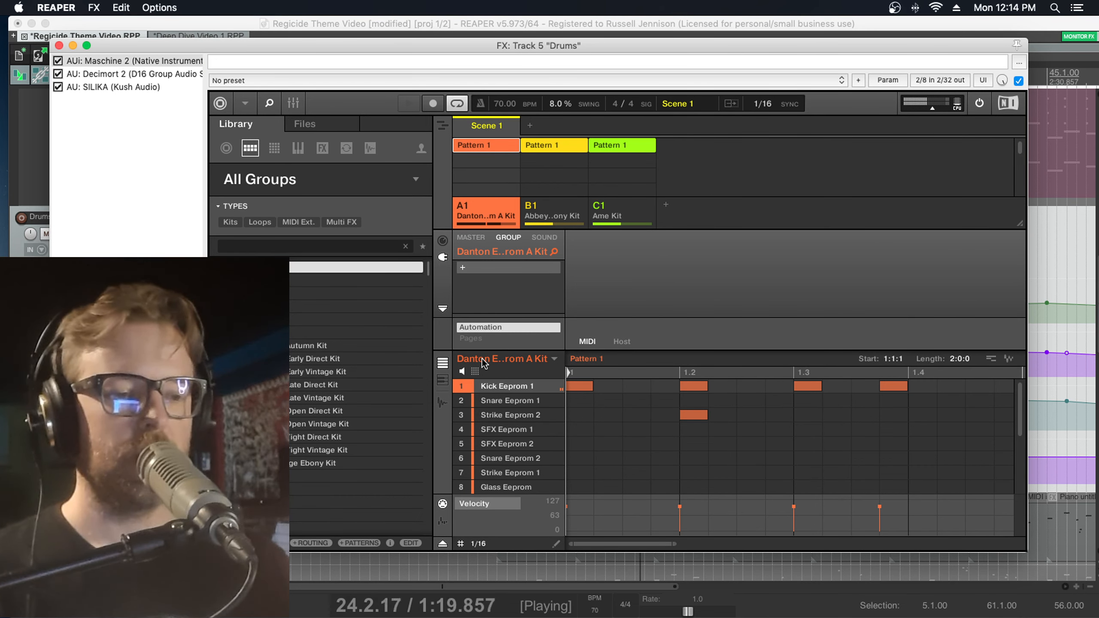
scroll(498, 392, down, 2)
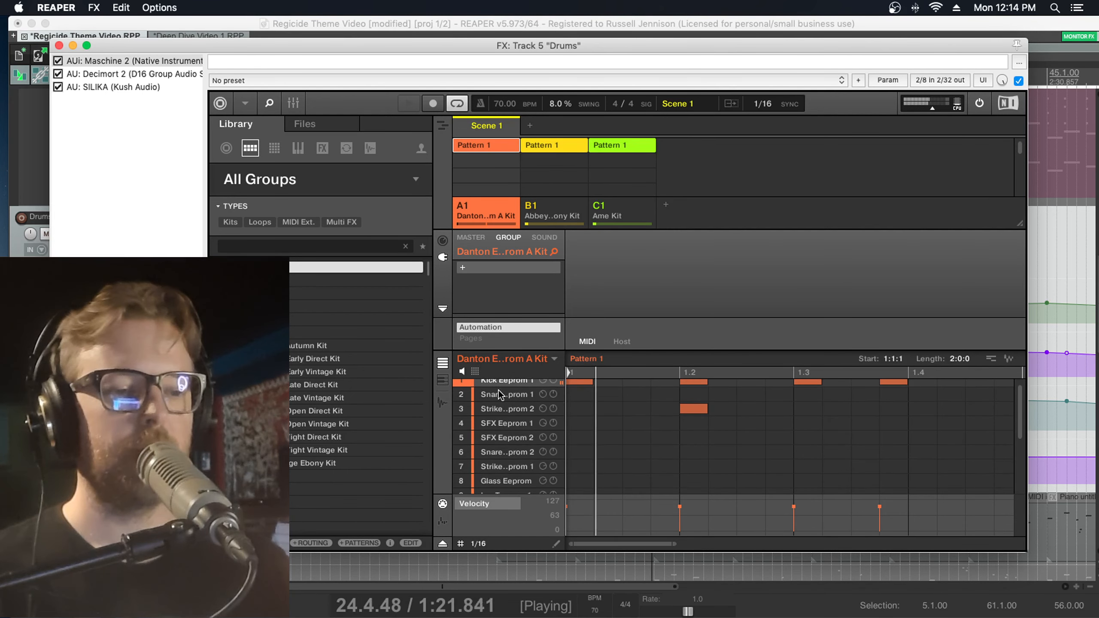
scroll(498, 390, down, 6)
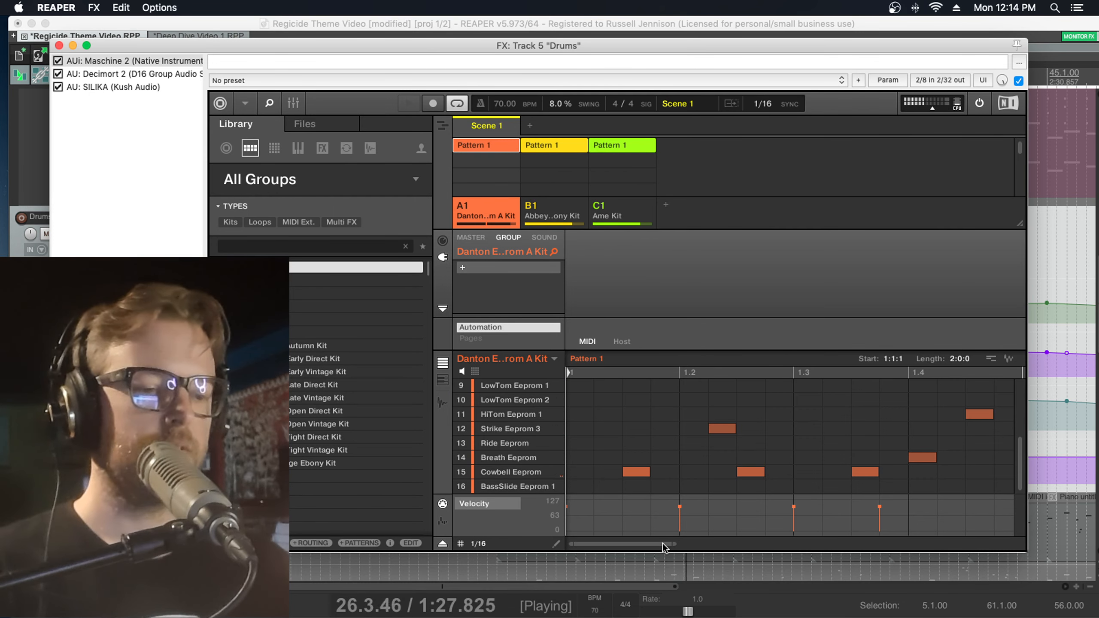
drag(674, 544, 819, 544)
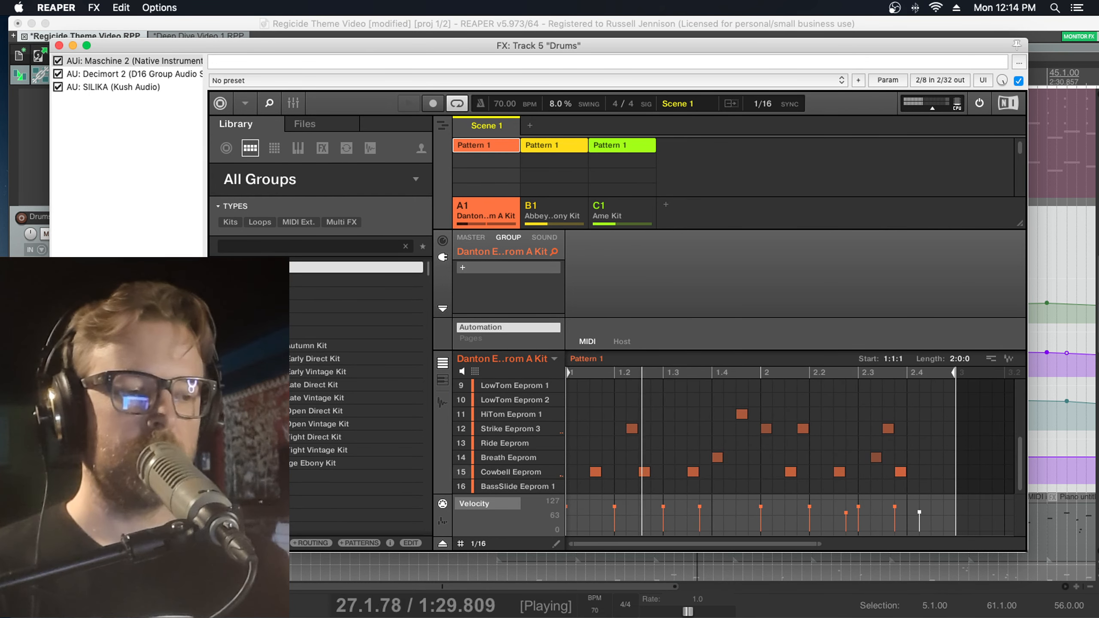
- Examine the A1 kit's pattern rows, selecting the HiTom Eeprom 1 and Breath Eeprom sounds to inspect their notes and velocities
click(515, 416)
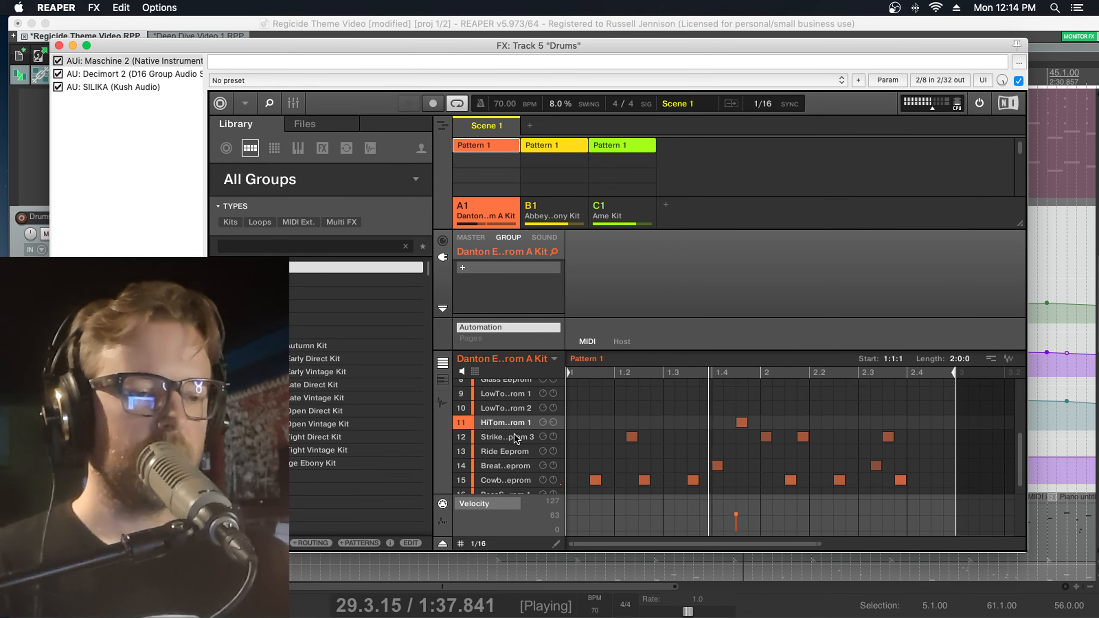
scroll(513, 434, up, 3)
scroll(514, 434, up, 5)
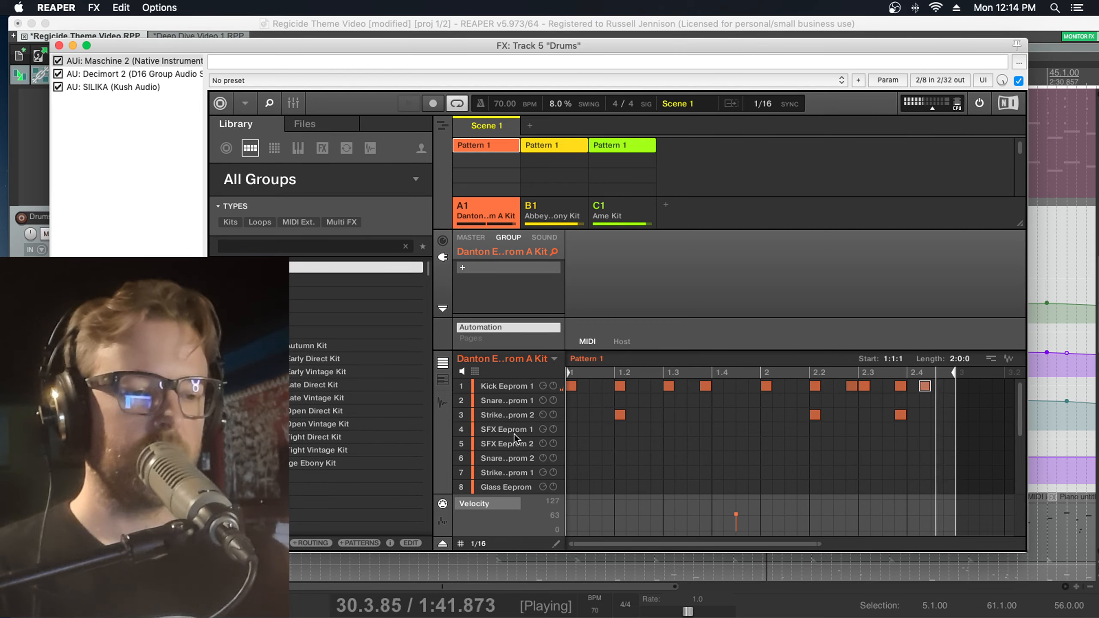
scroll(514, 437, down, 6)
scroll(514, 434, down, 2)
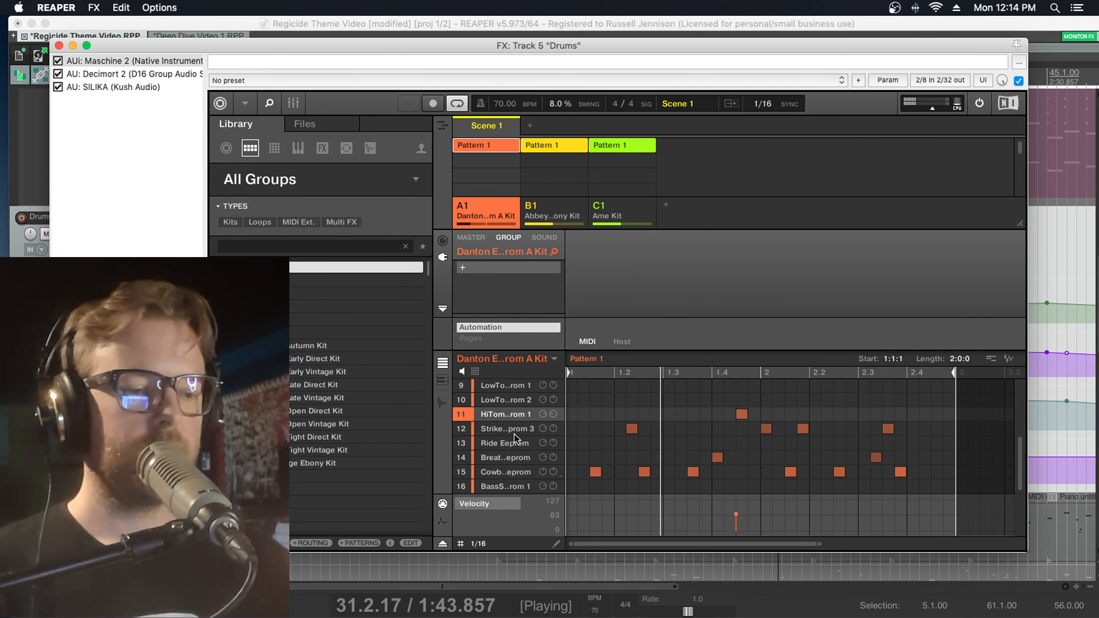
click(510, 458)
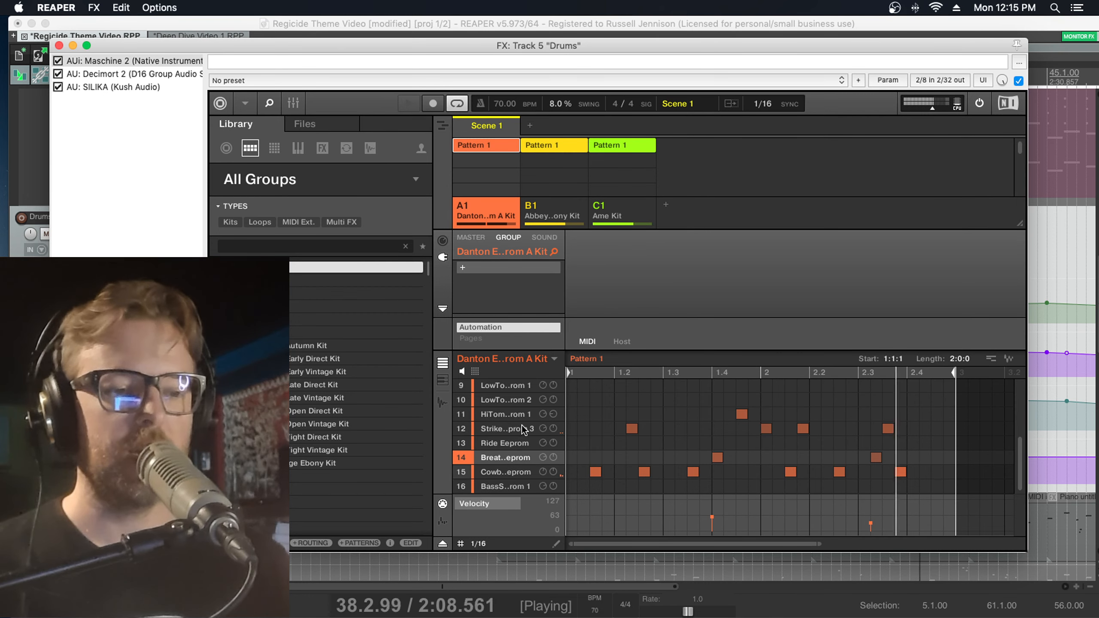
scroll(503, 408, up, 5)
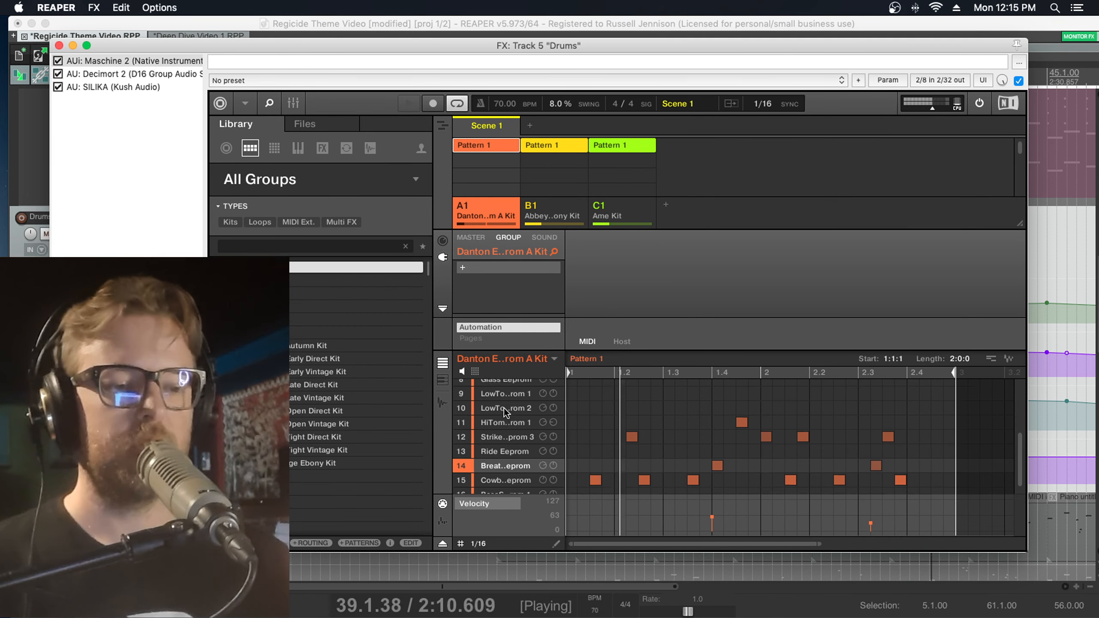
scroll(503, 409, up, 3)
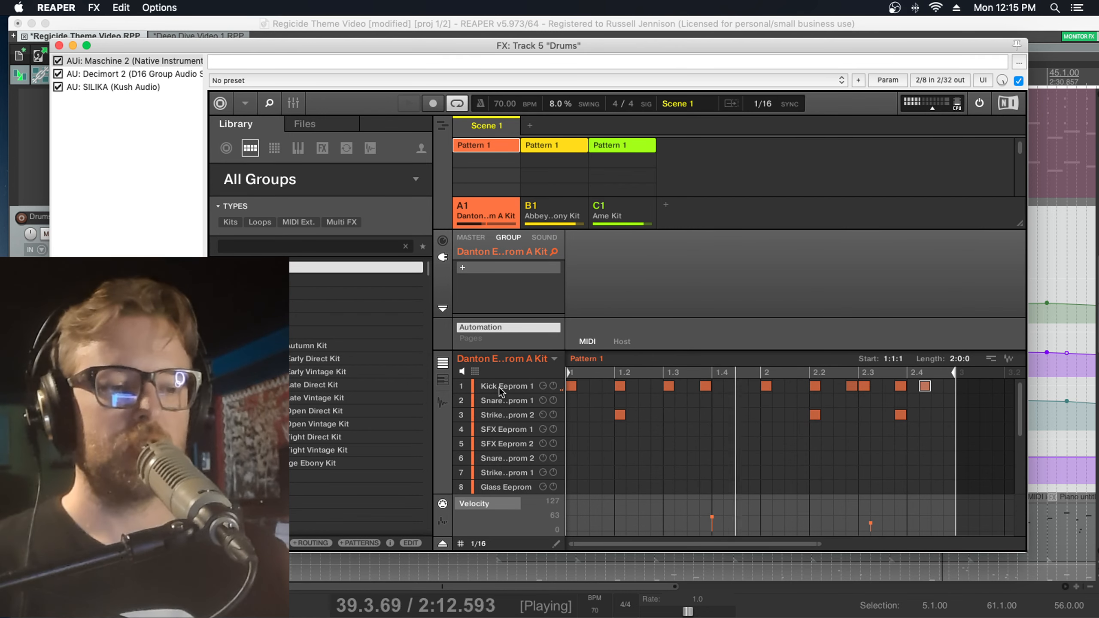
- Display the Pitch / Envelope settings of the Kick Eeprom 1 sound
click(499, 388)
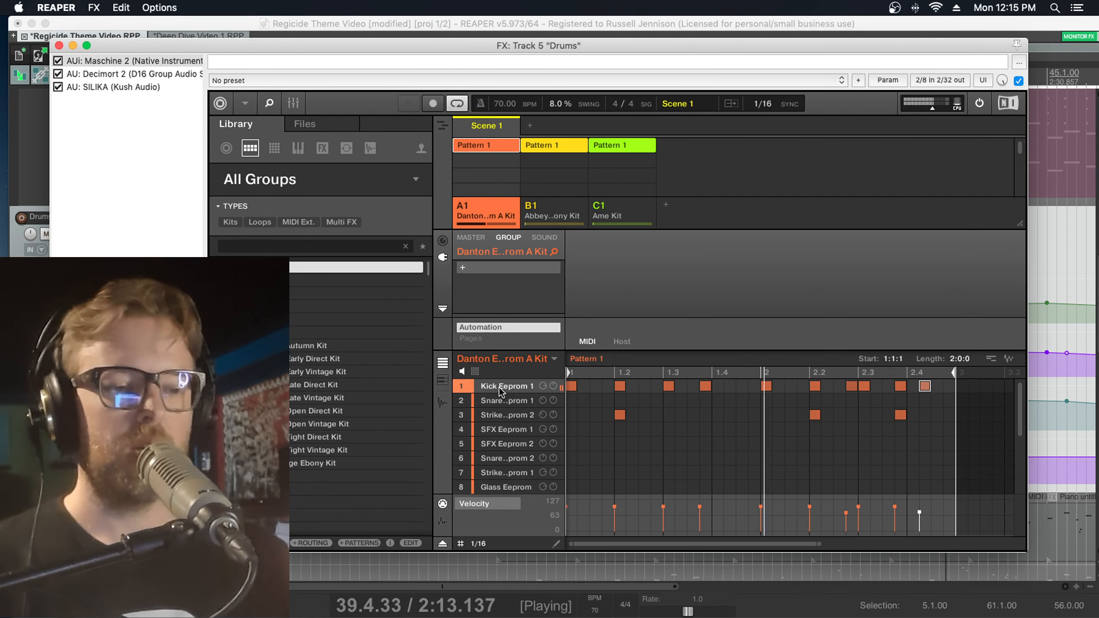
click(544, 238)
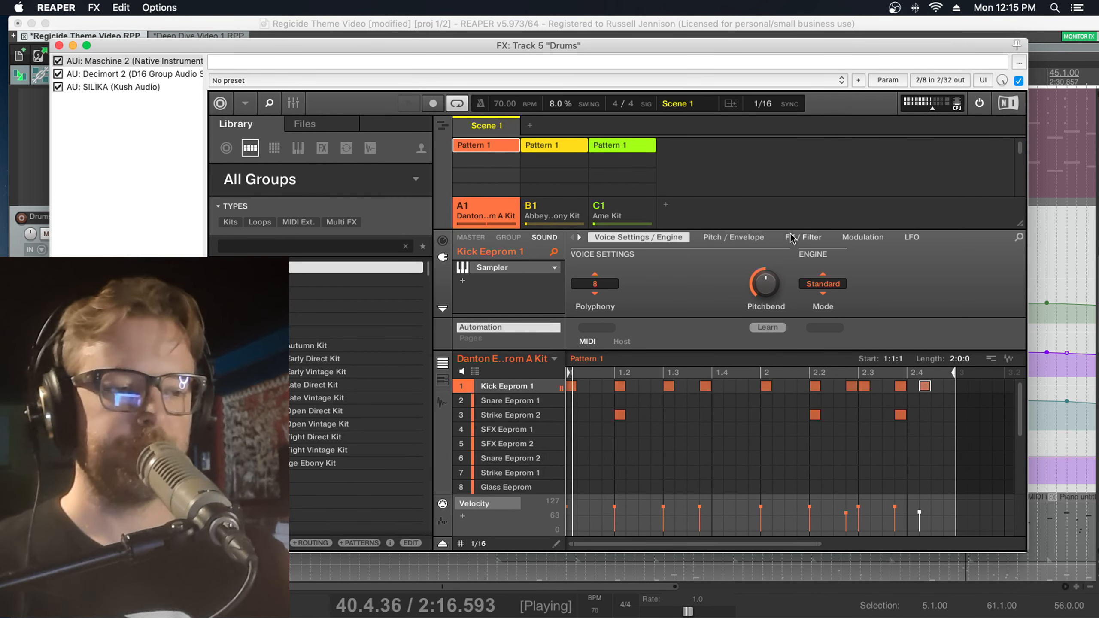
click(743, 239)
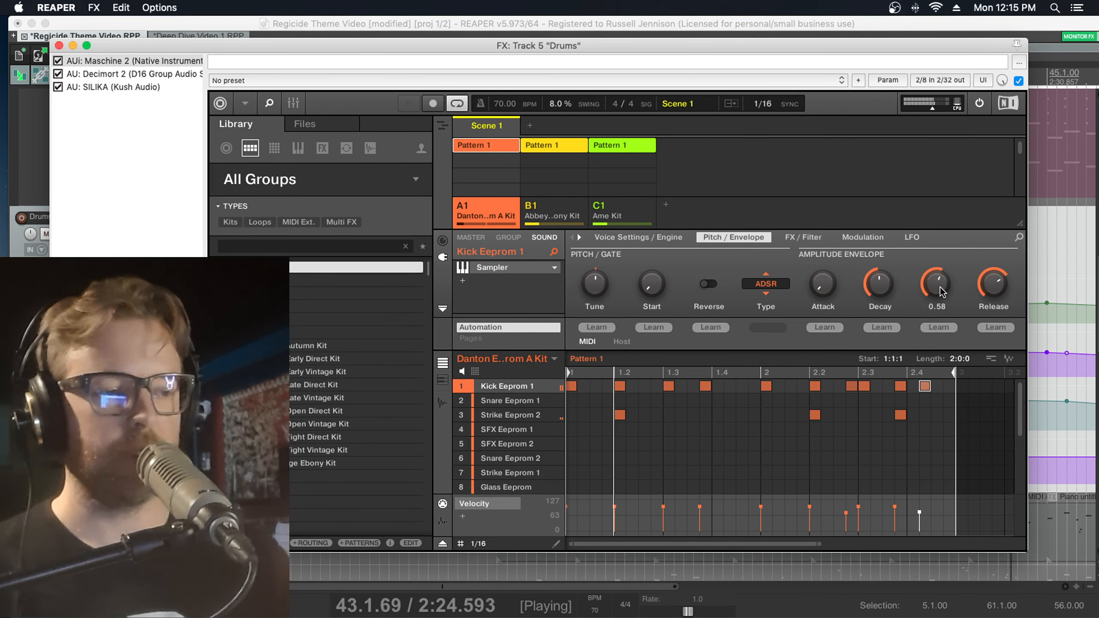
mouse_move(881, 291)
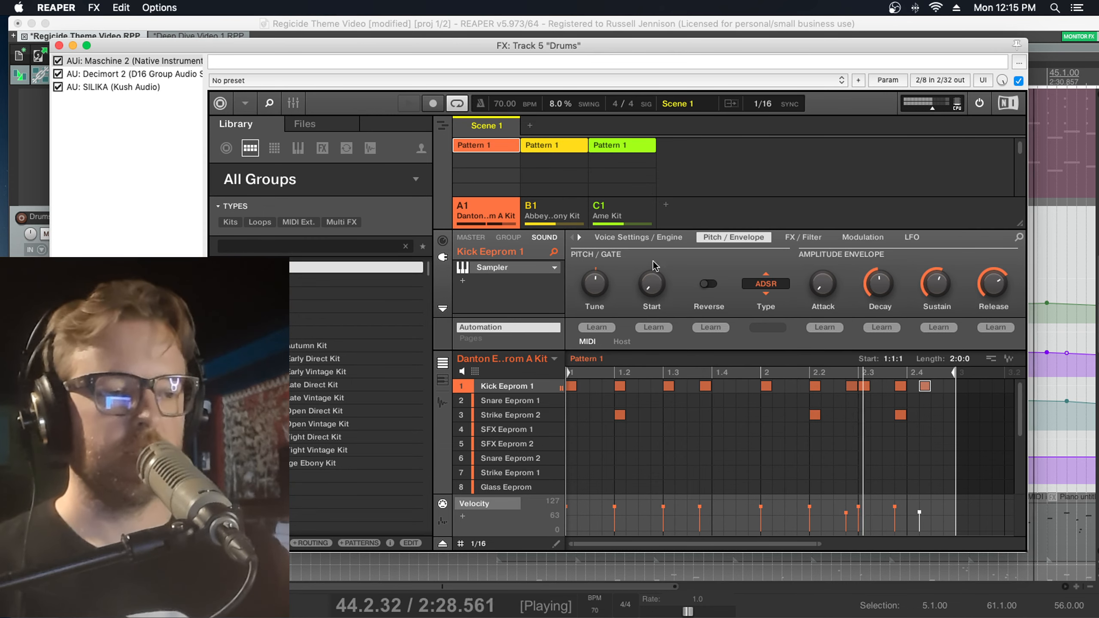
- Select the snare on sound 2 of group B1 and restart playback from about bar 39 of the project timeline
click(560, 210)
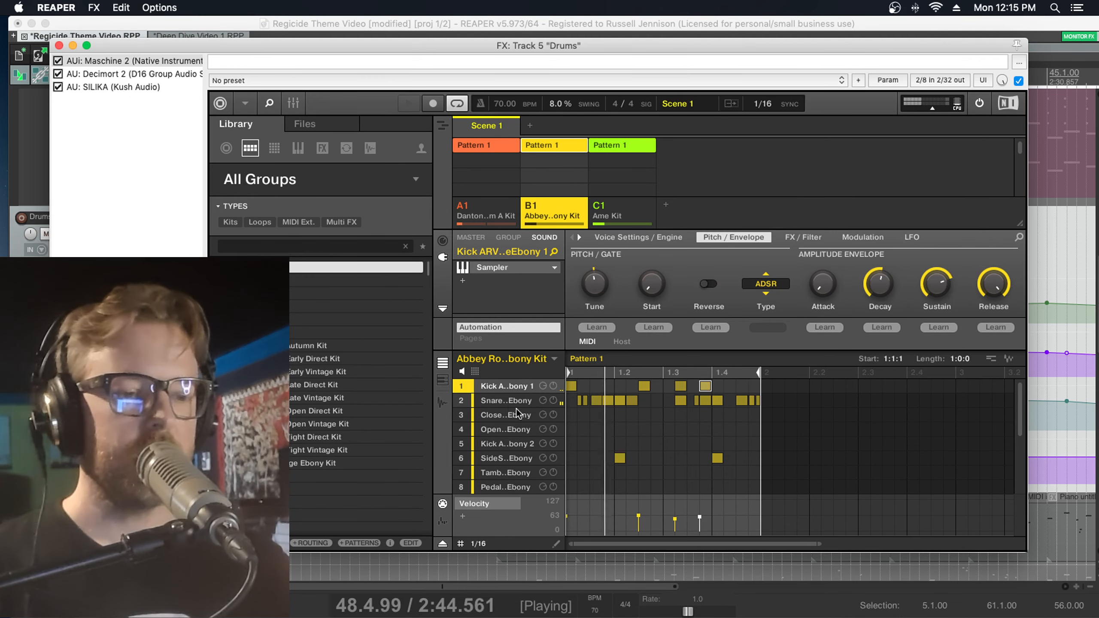
click(507, 402)
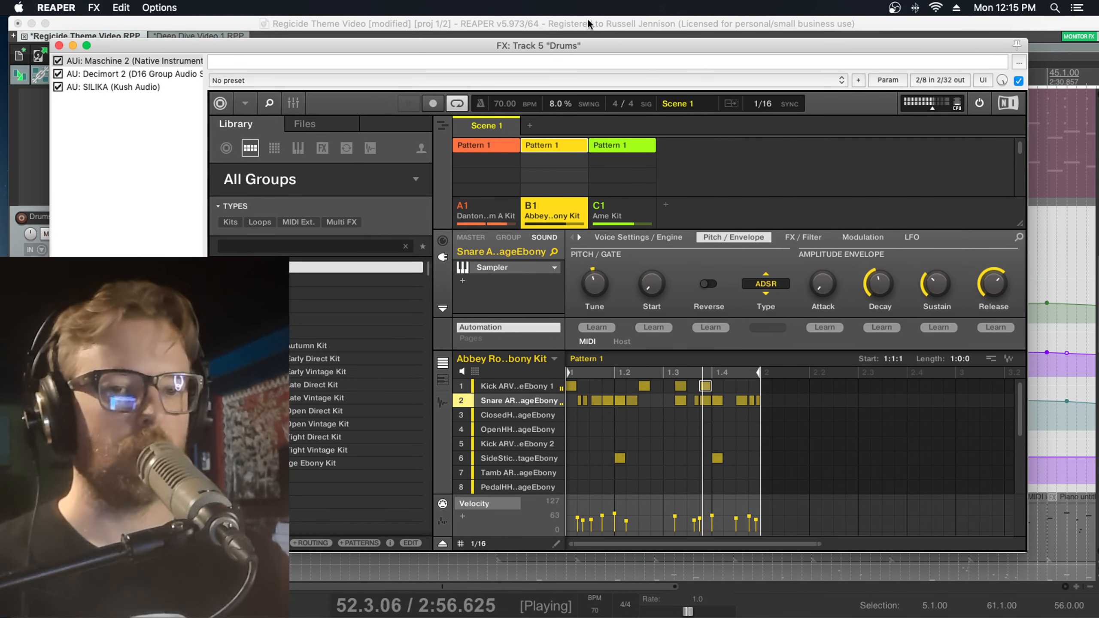
drag(577, 48, 655, 398)
click(940, 75)
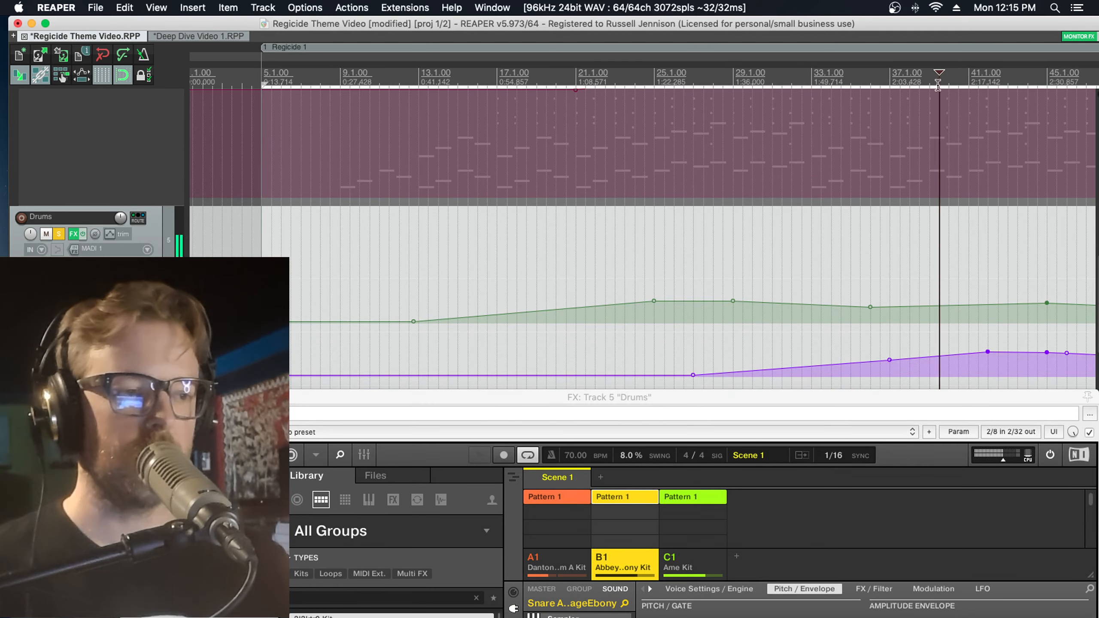
drag(718, 401, 694, 35)
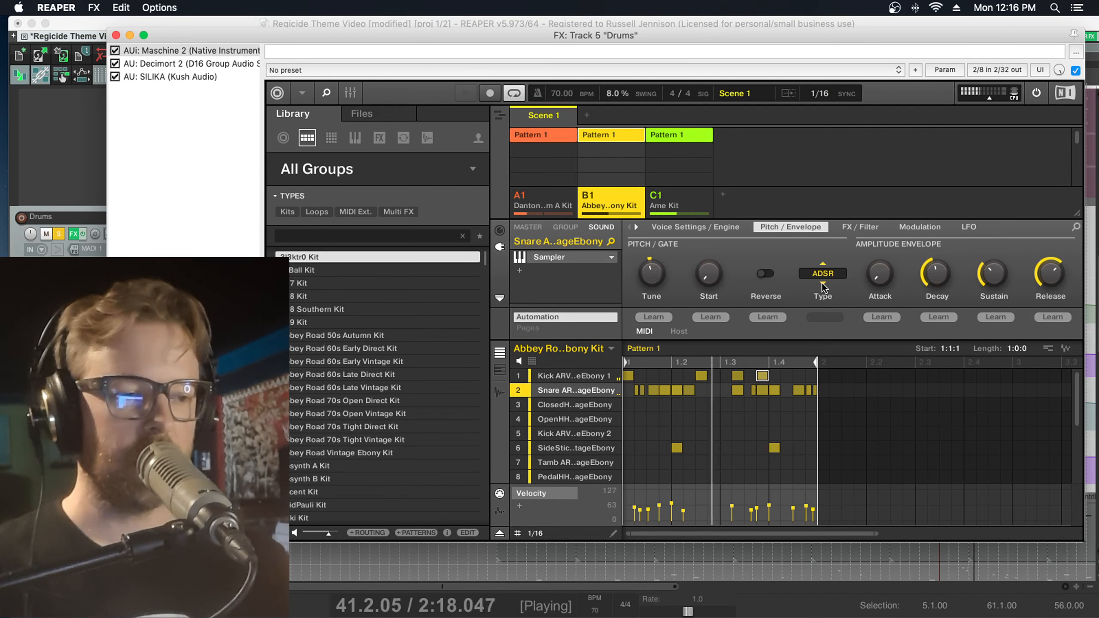
- Try the One-shot envelope type on the B1 snare and return it to ADSR
click(823, 263)
click(823, 263)
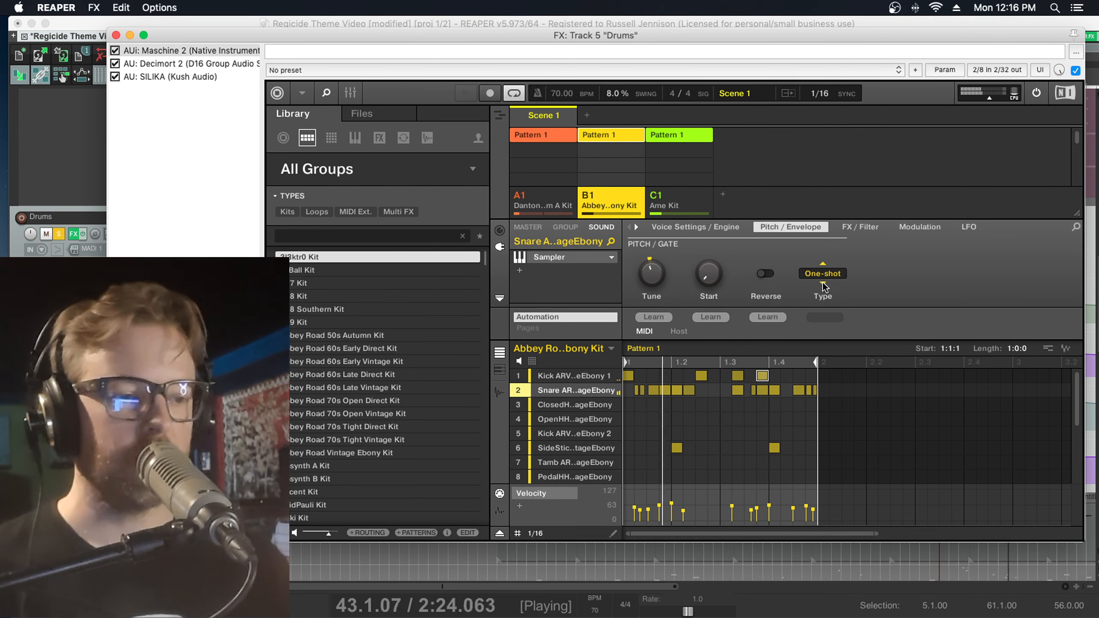
click(823, 282)
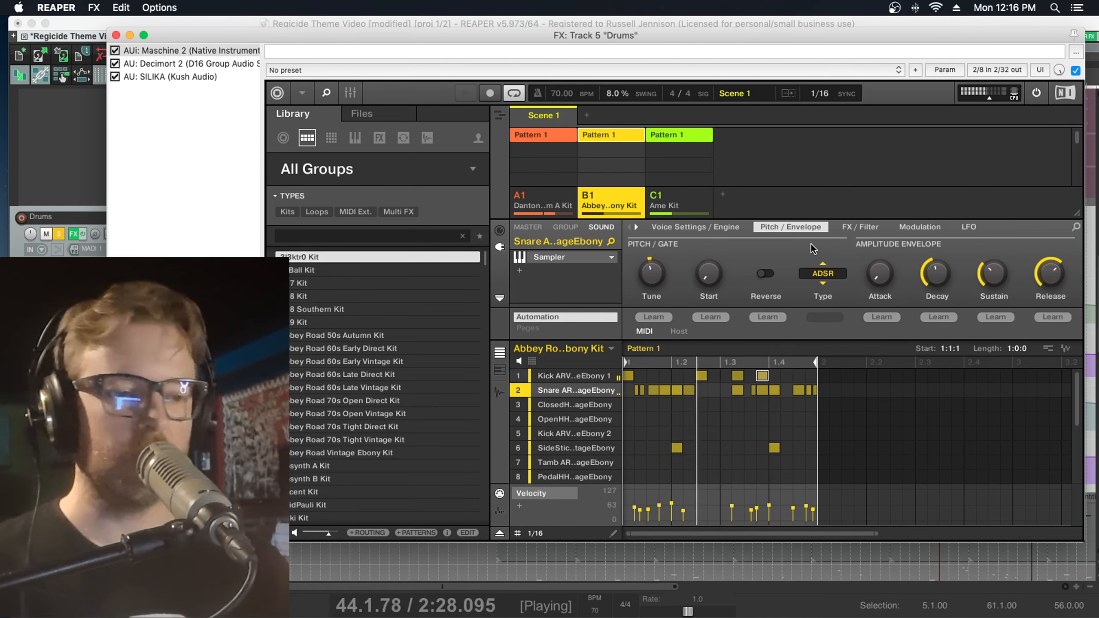
- Inspect the Pattern 1 programming of group C1 (Ame Kit) and return to group A1
click(686, 197)
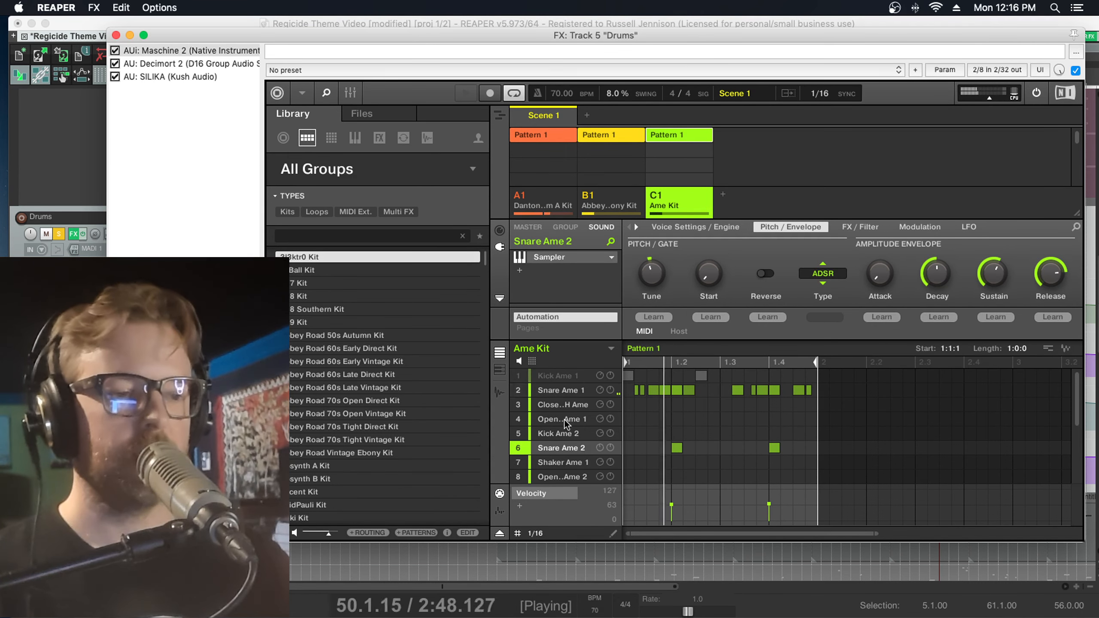
click(559, 195)
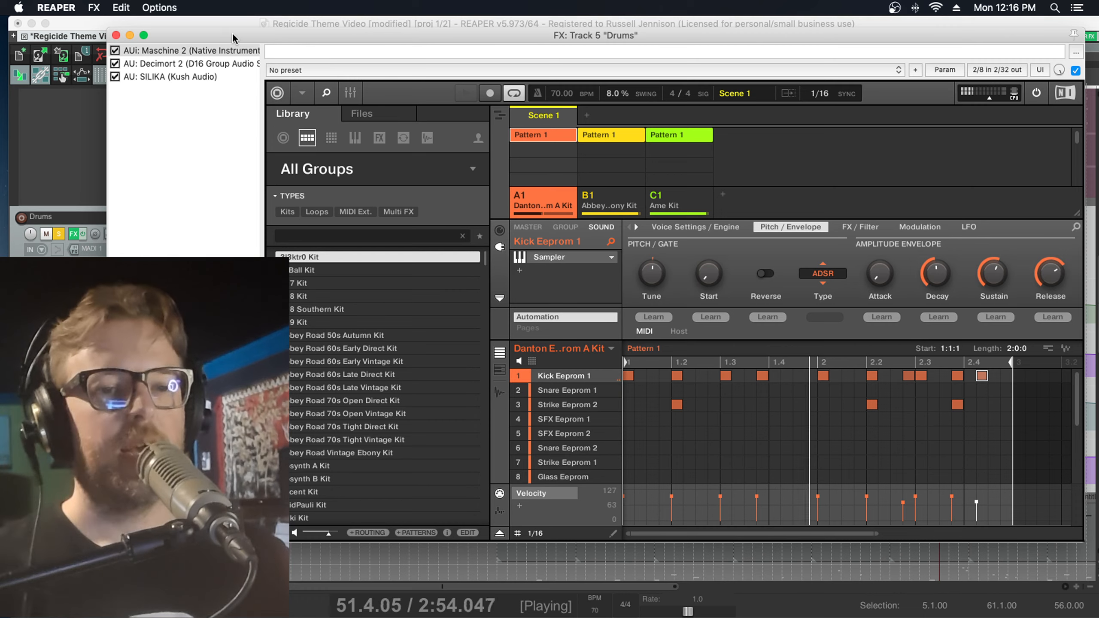
- Close the Drums effects window and set the time selection from bar 37 to bar 49 for looped playback
click(116, 35)
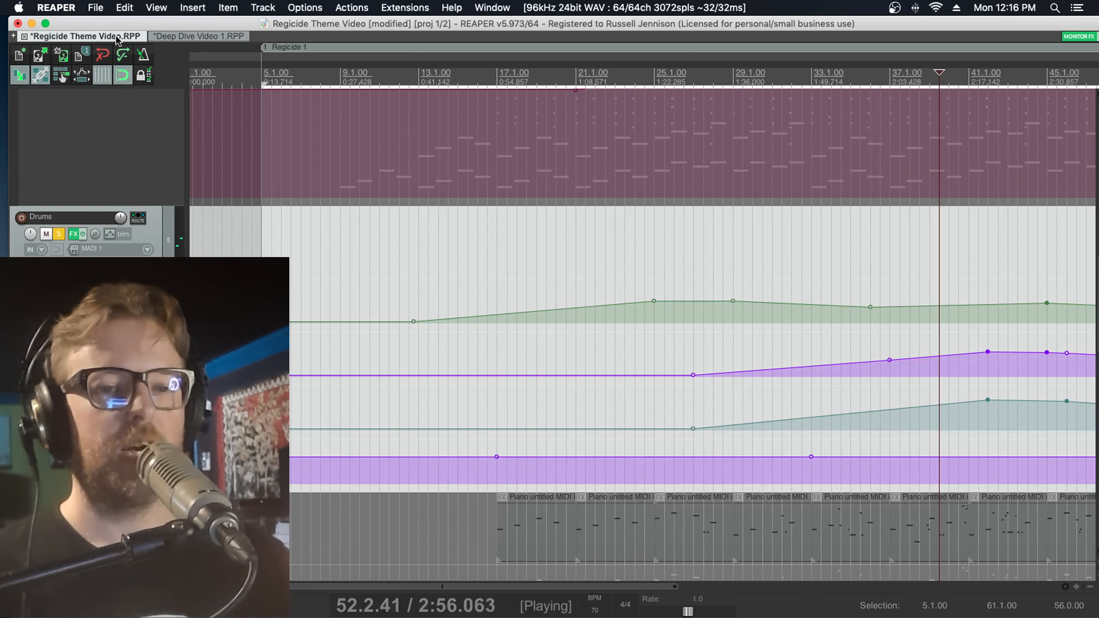
scroll(654, 198, down, 3)
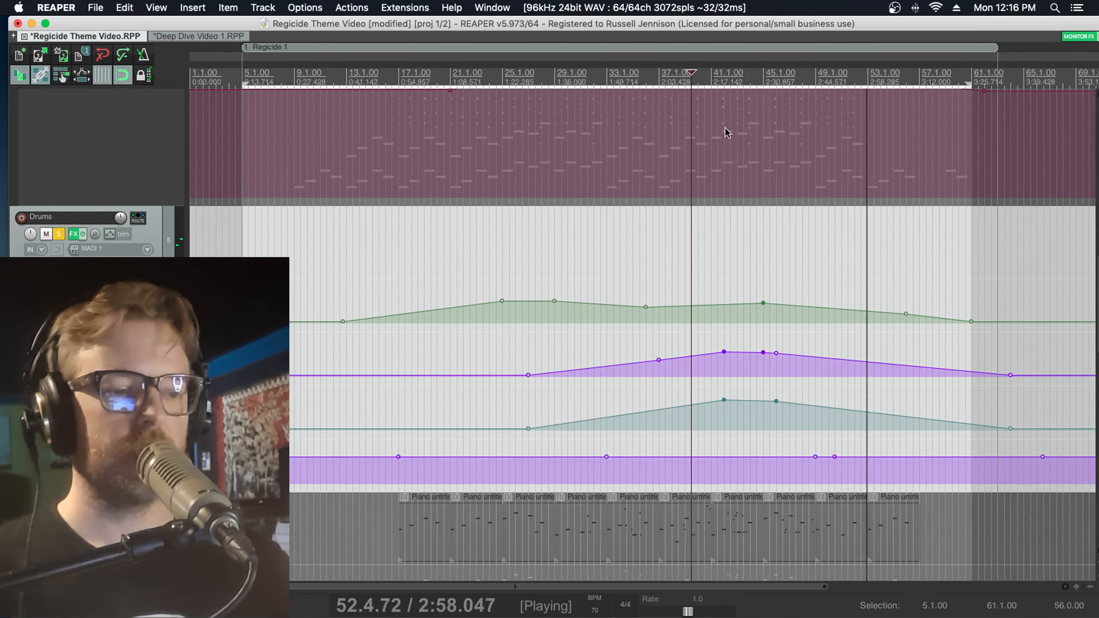
drag(662, 83, 816, 92)
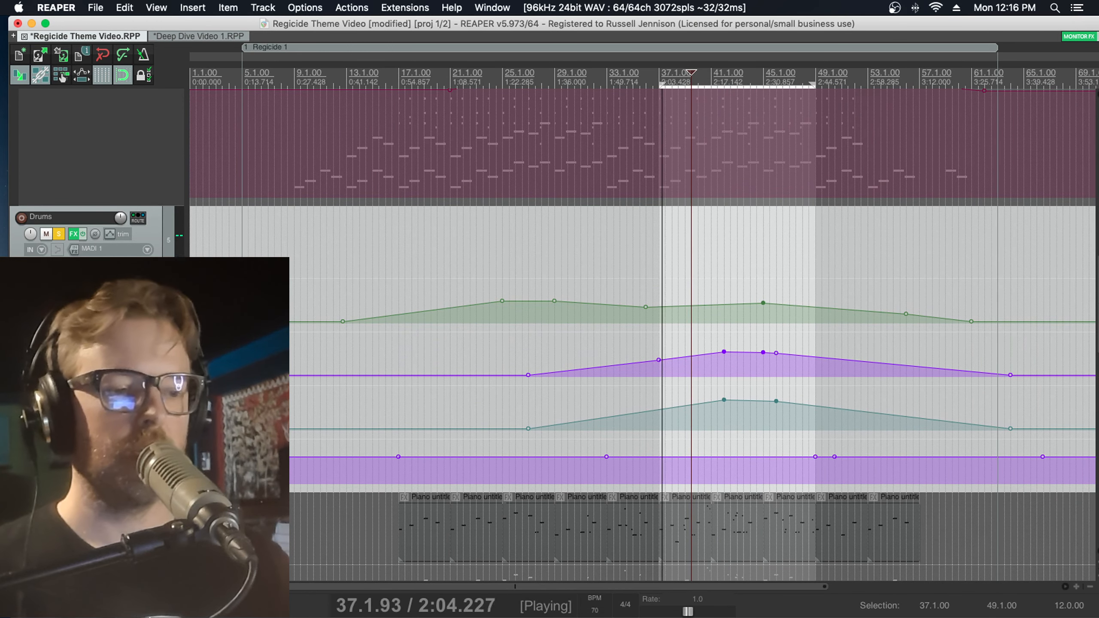
- Reopen the Drums track's effects, show Decimort 2 and bypass it
click(73, 235)
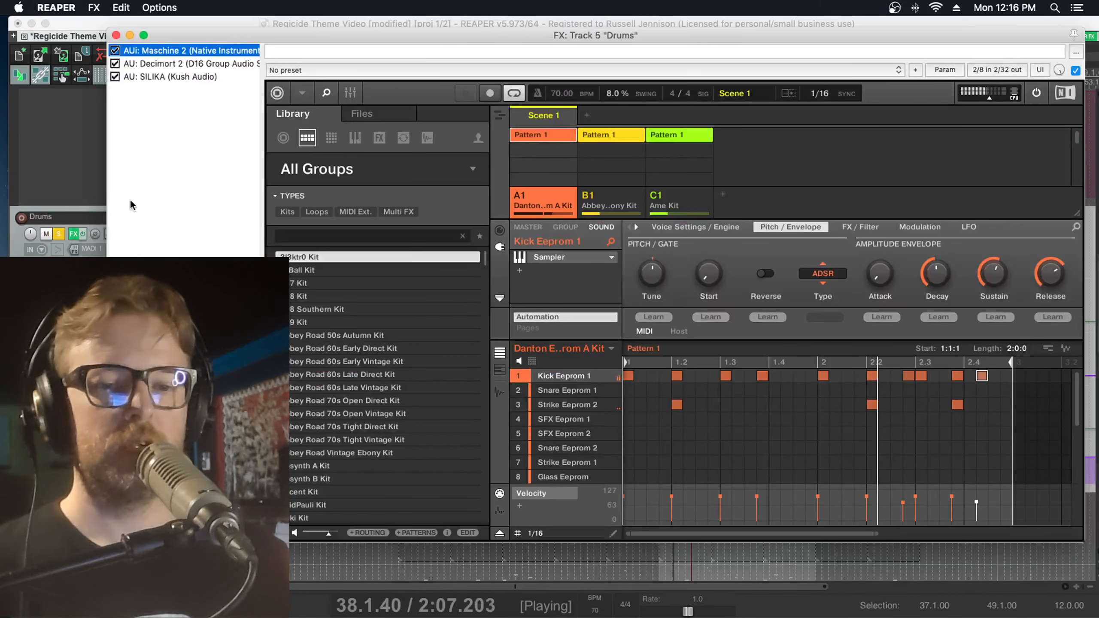
click(152, 64)
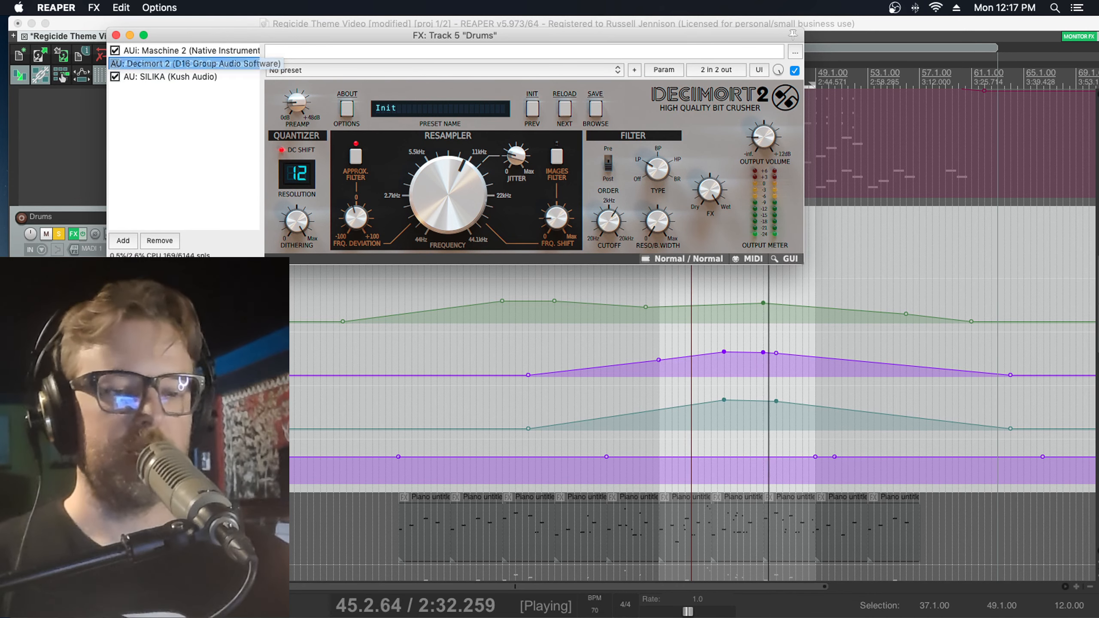
key(super+grave)
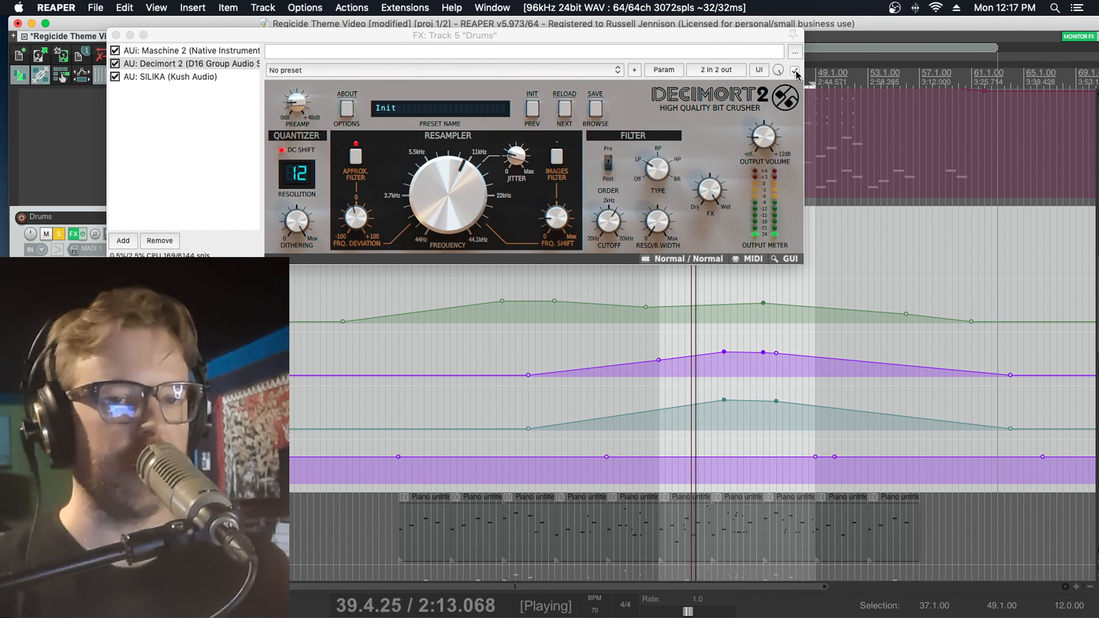
click(795, 71)
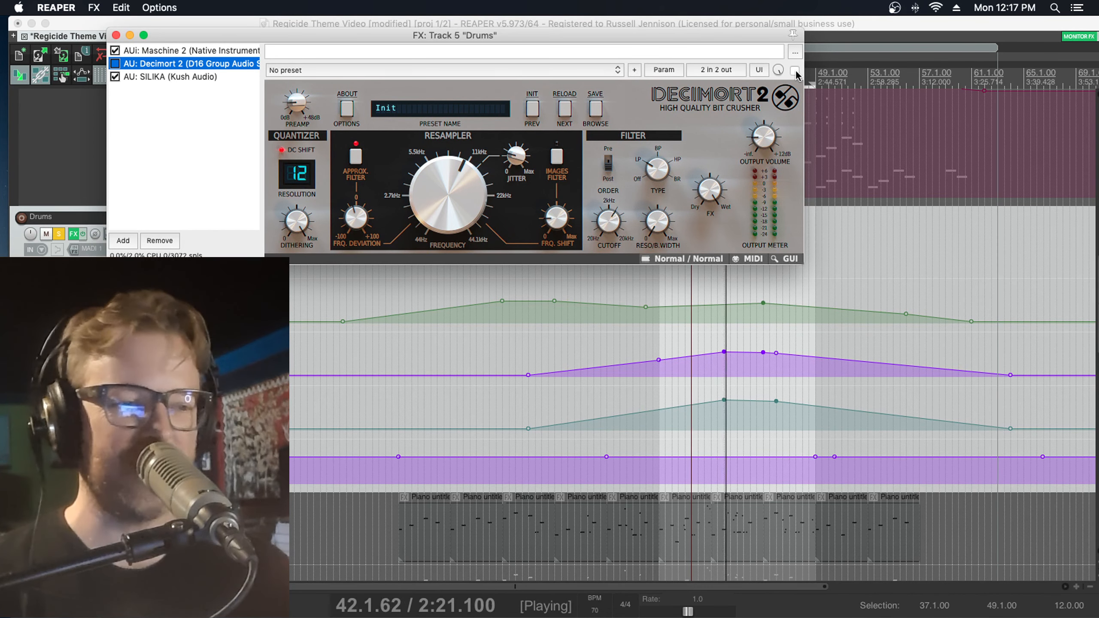
- Re-enable Decimort 2, then inspect the Strike Eeprom 2 and HiTom Eeprom 1 sounds of group A1 in Maschine 2
click(796, 70)
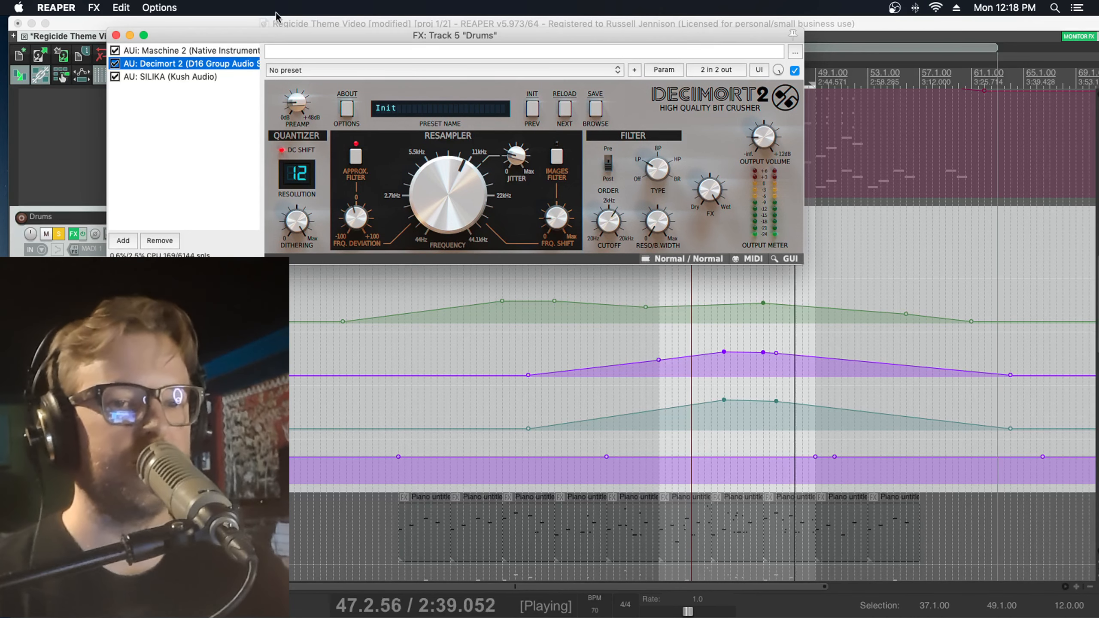
click(209, 51)
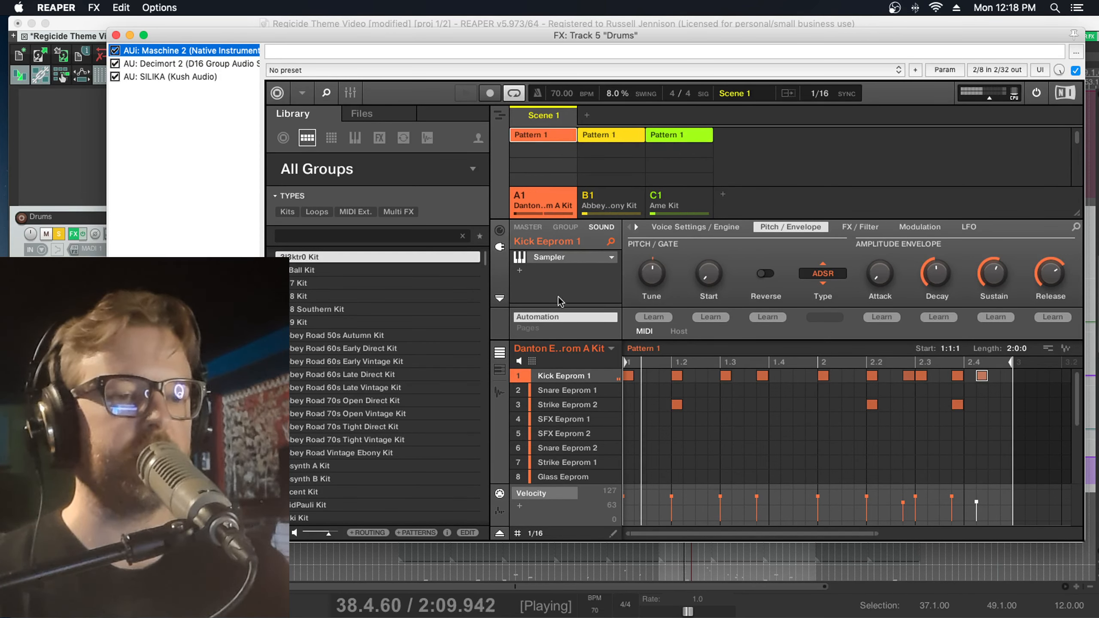
click(578, 405)
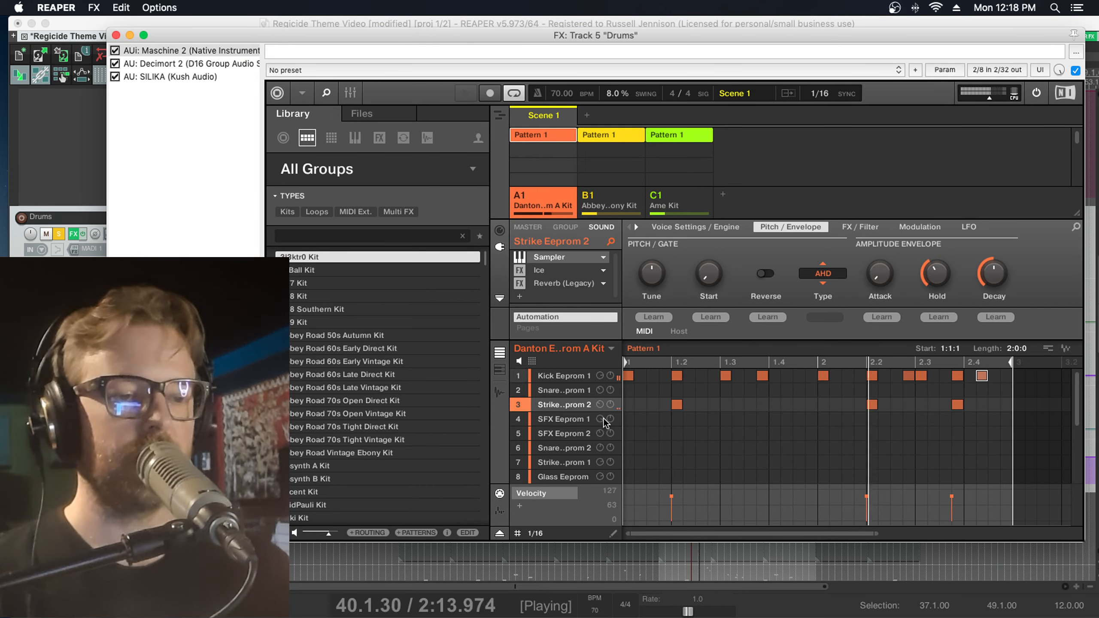
scroll(565, 424, down, 5)
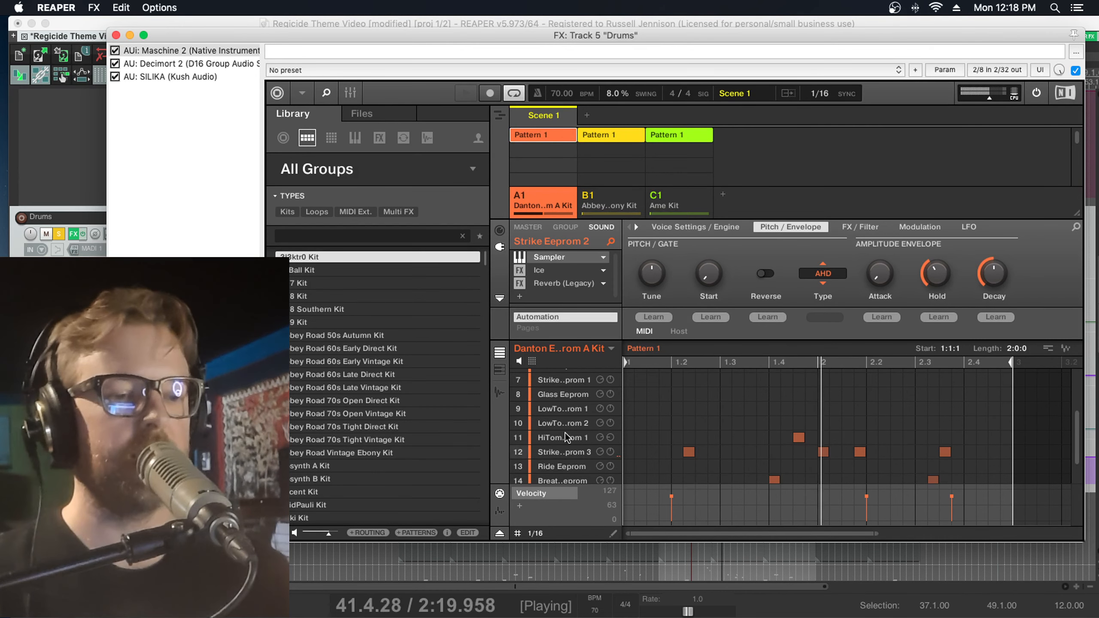
click(565, 433)
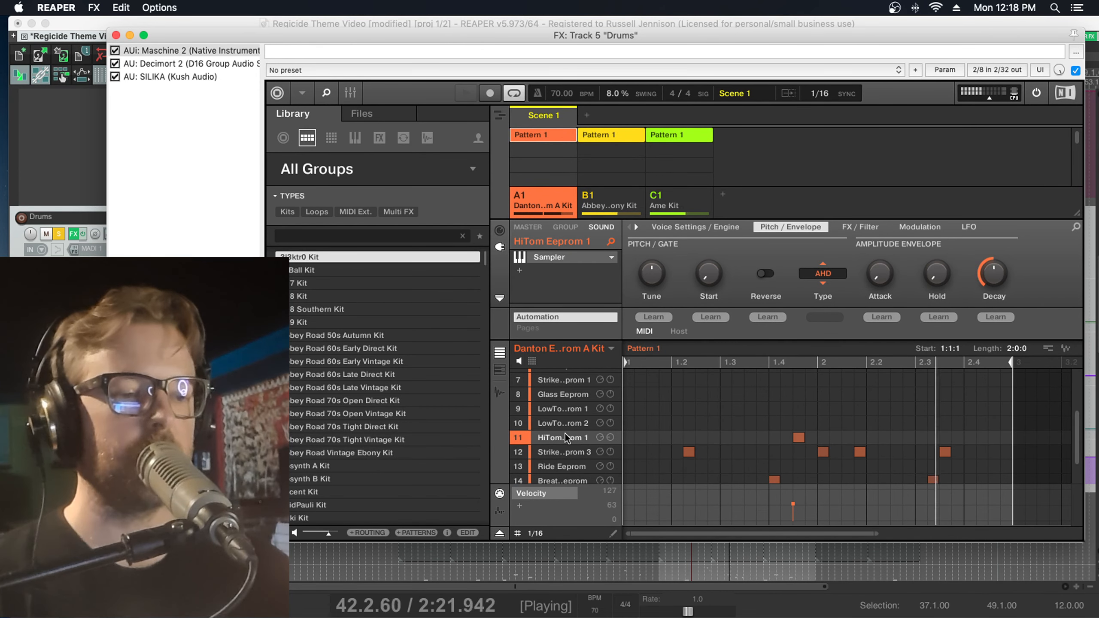
- Inspect the group-level effects of B1 (Abbey Road Ebony Kit), examining the Transient Master settings
click(608, 197)
click(560, 230)
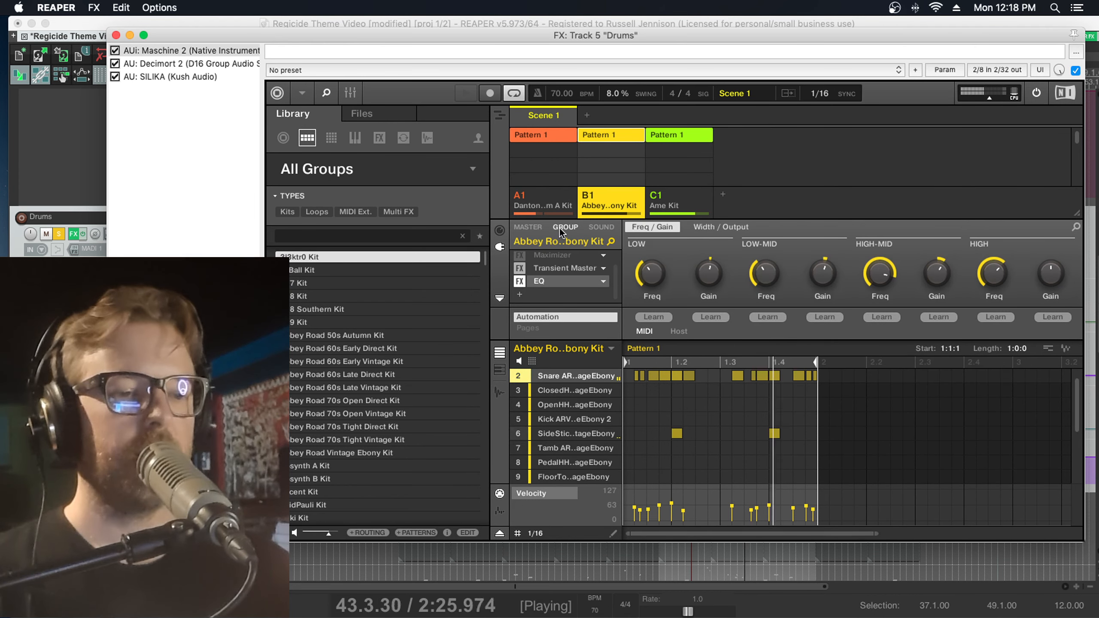
click(581, 267)
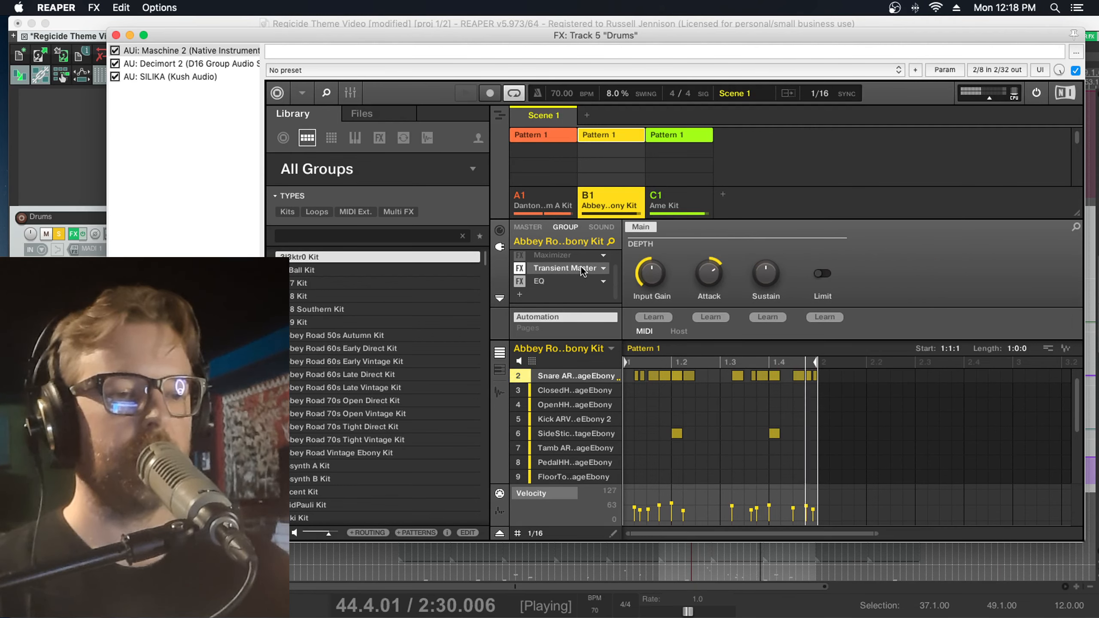
mouse_move(710, 273)
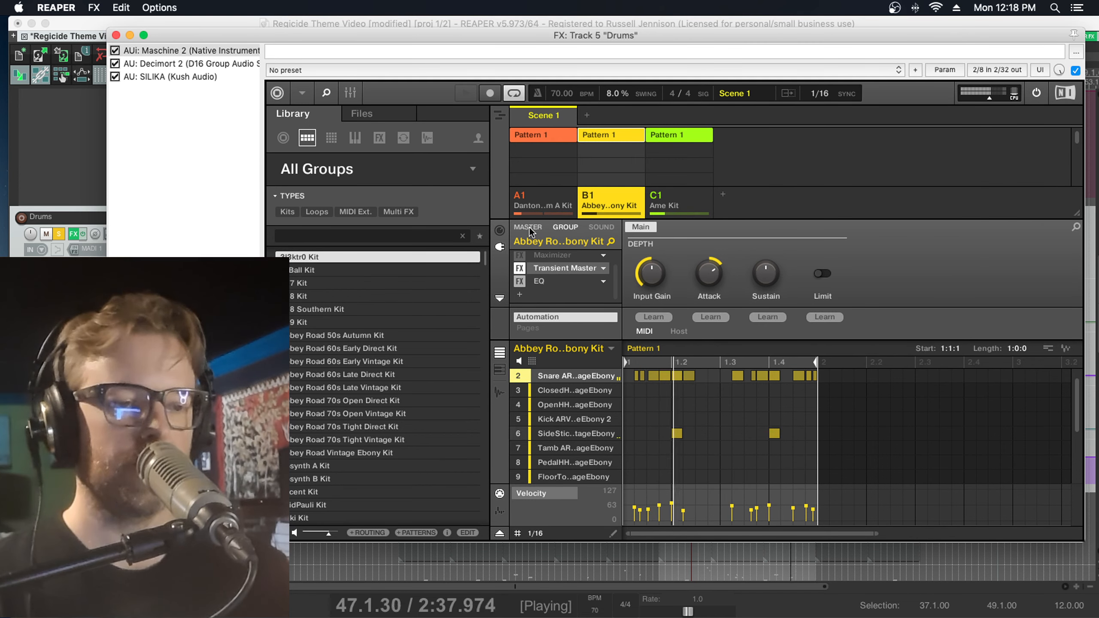
- Examine the Groove swing settings of group B1 and compare them with the master-level swing
click(500, 230)
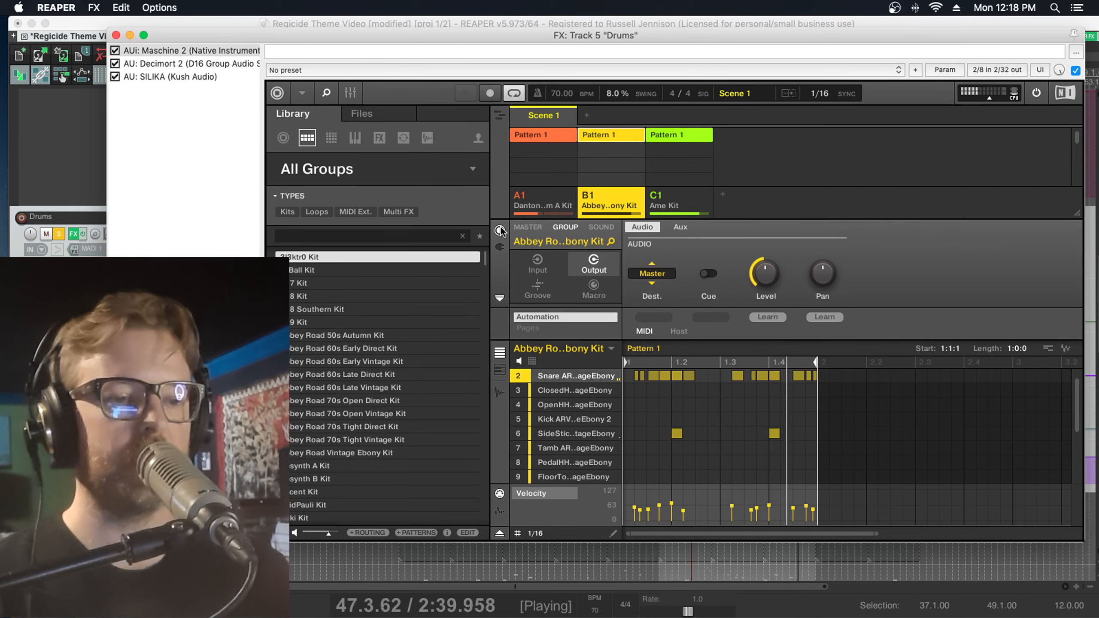
click(540, 290)
mouse_move(659, 281)
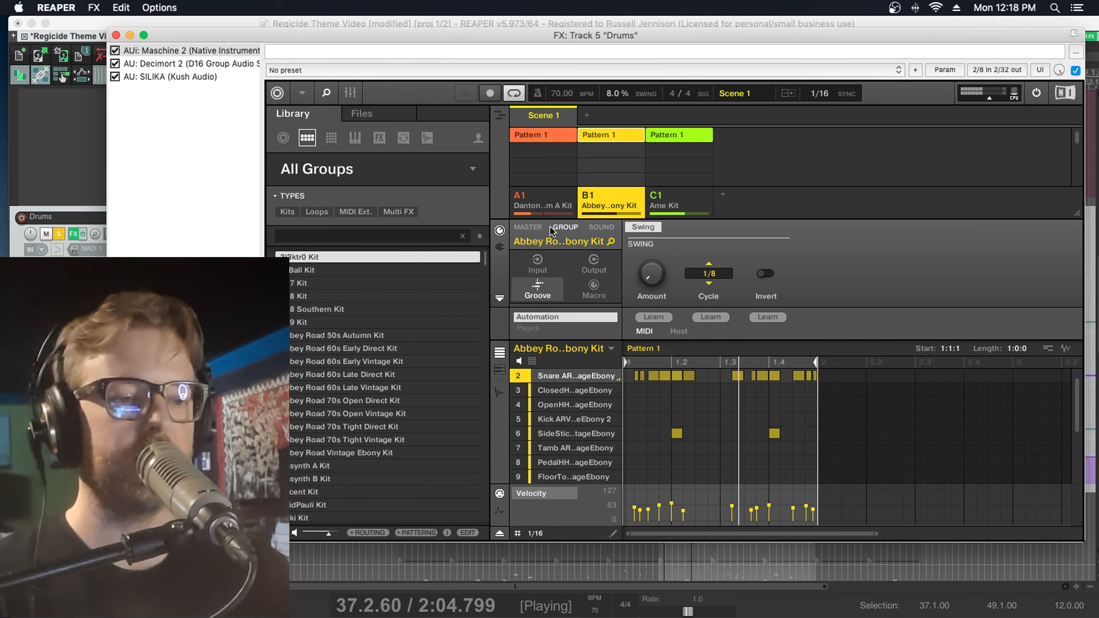
click(529, 227)
mouse_move(657, 270)
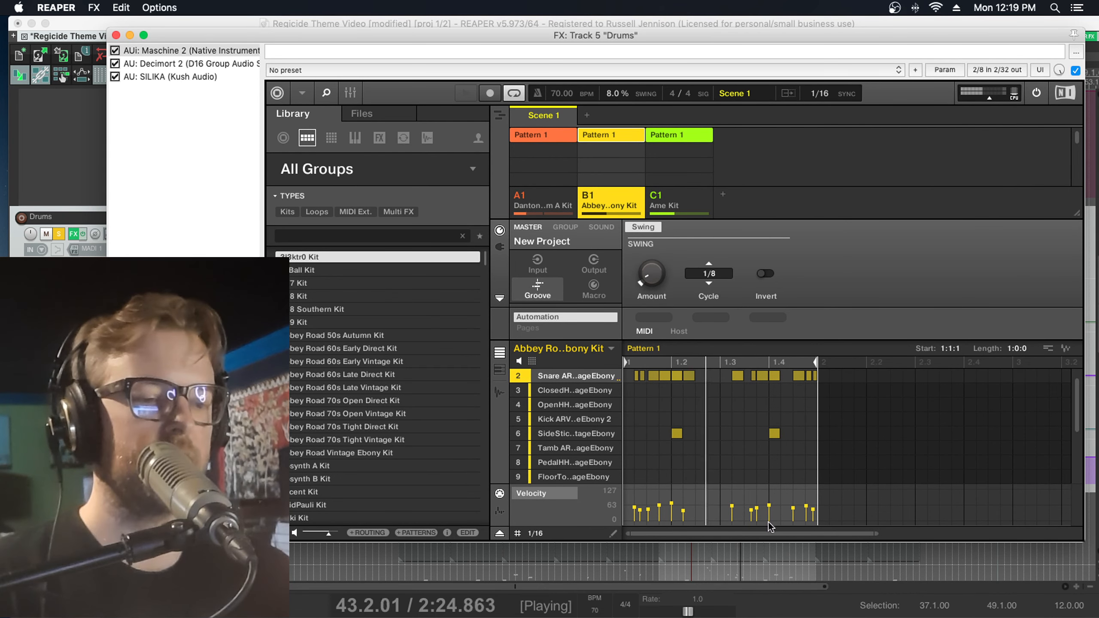
- Audition the B1 snare alone with groups A1 and C1 muted, inspect its note timing, and restore all sounds and groups
drag(769, 362, 817, 419)
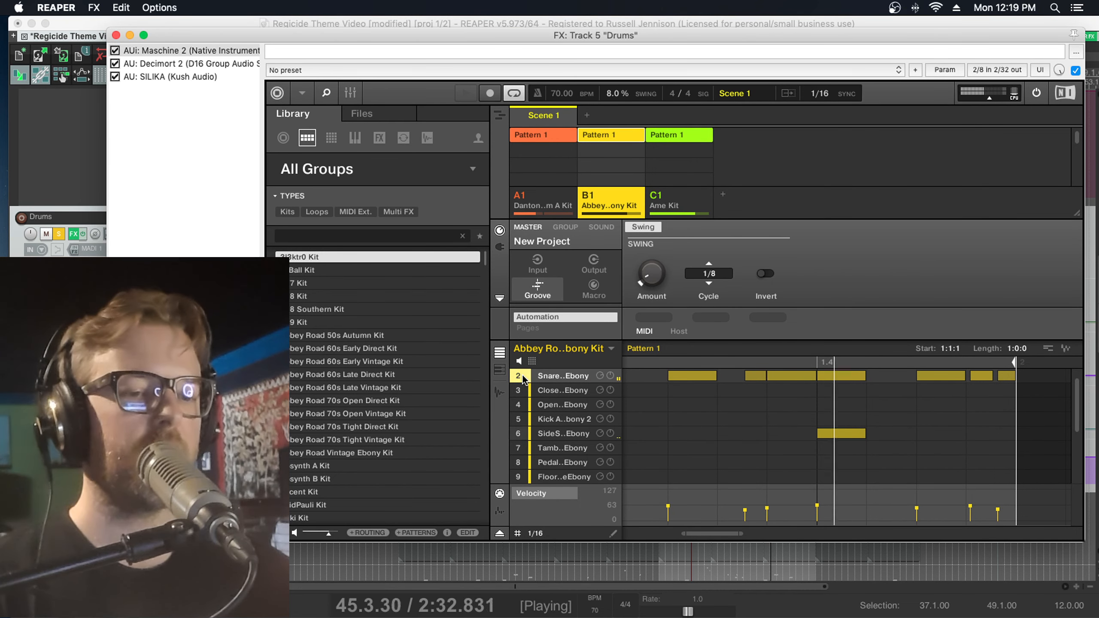
click(520, 196)
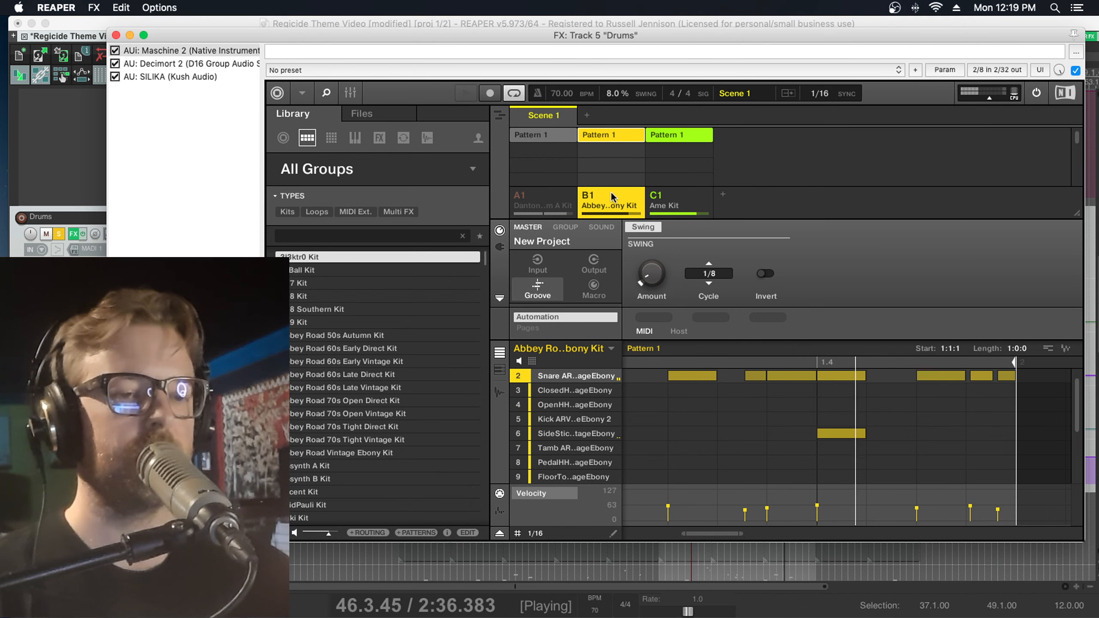
click(664, 190)
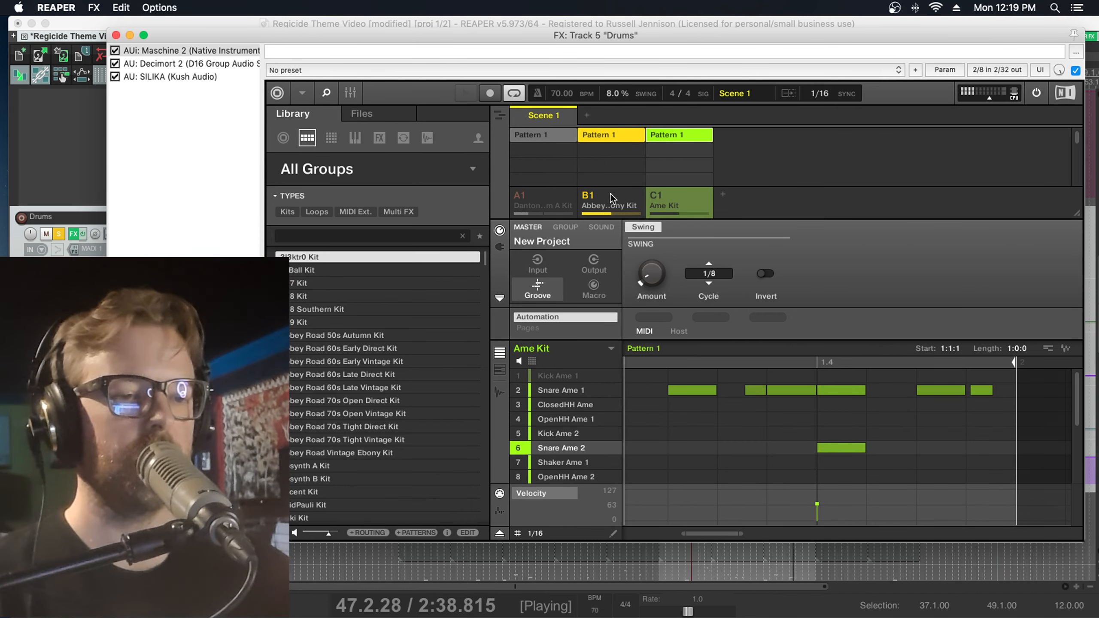
click(609, 196)
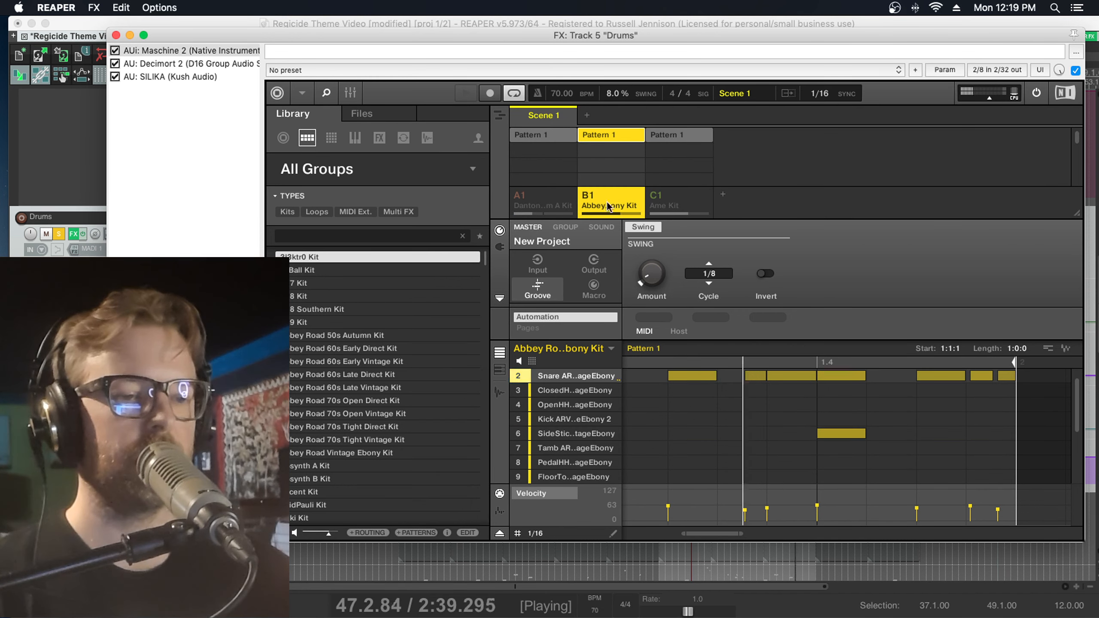
click(516, 377)
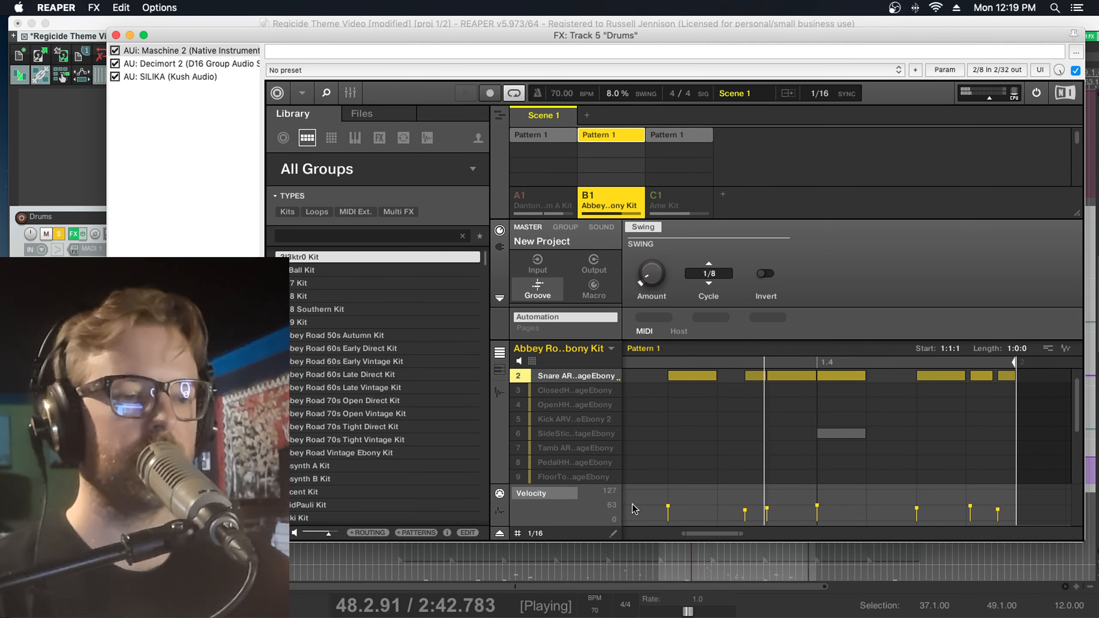
drag(710, 535, 686, 476)
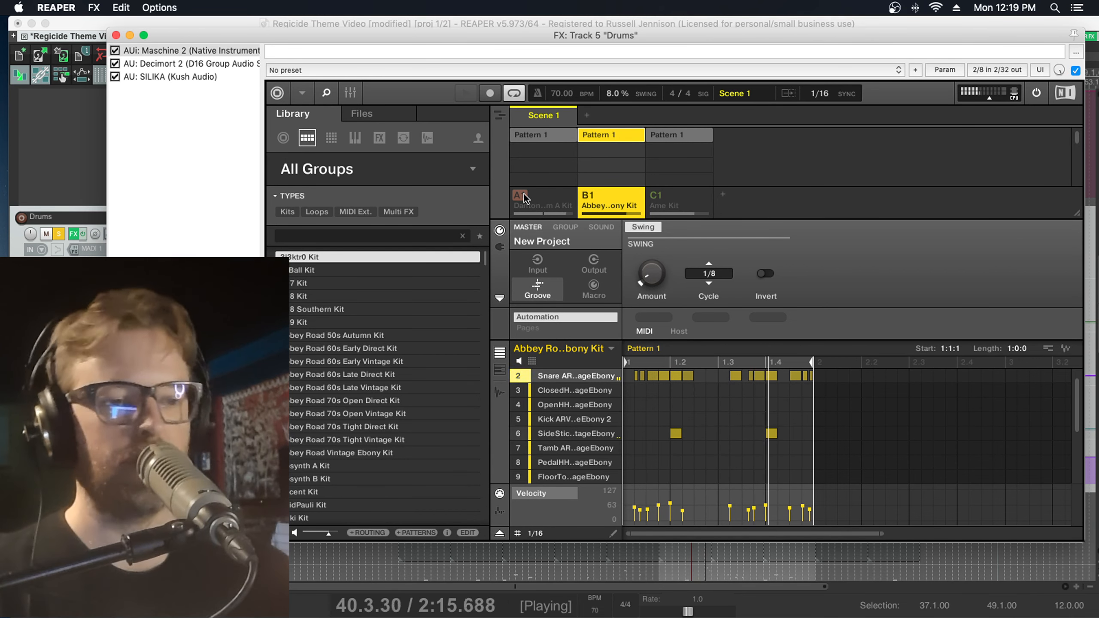
click(655, 200)
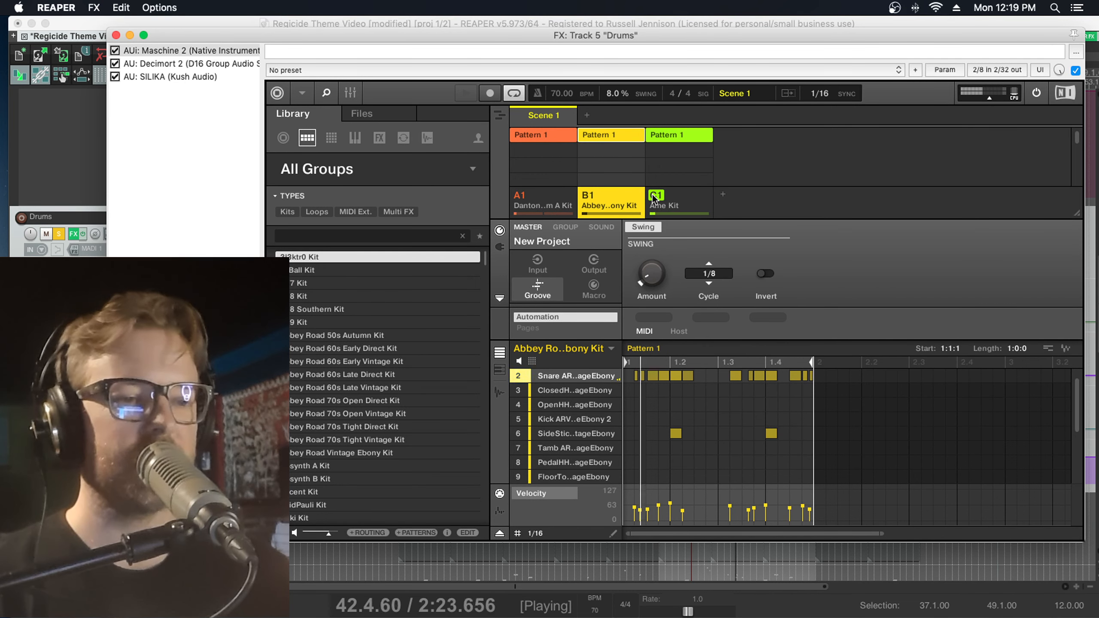
- Examine Pattern 1 of group A1, including the note velocities of Kick Eeprom 1
click(552, 195)
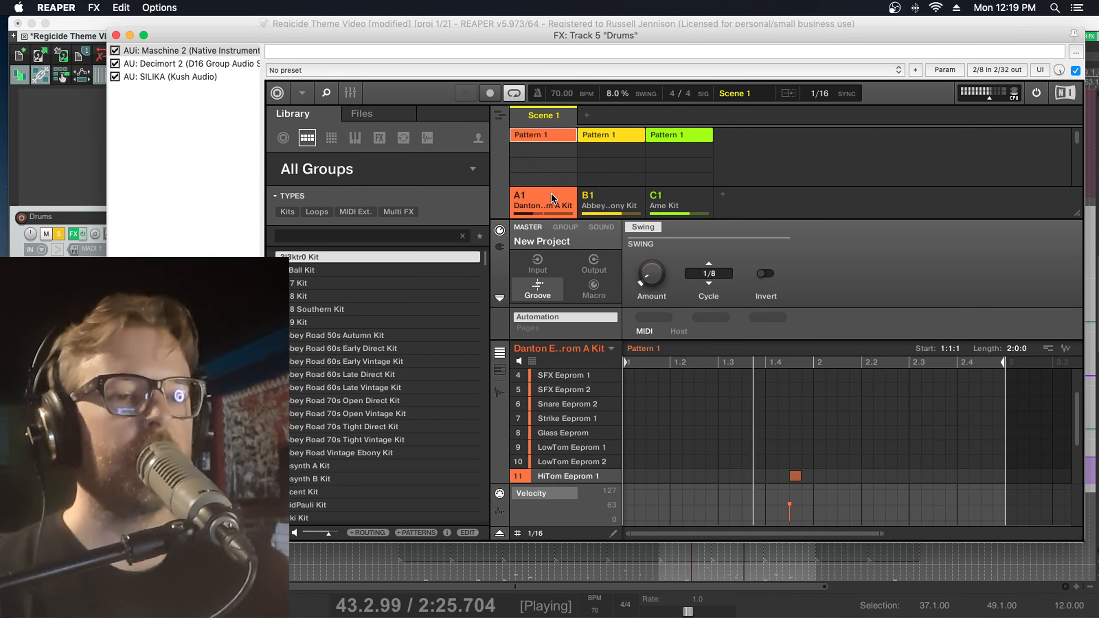
scroll(575, 422, up, 3)
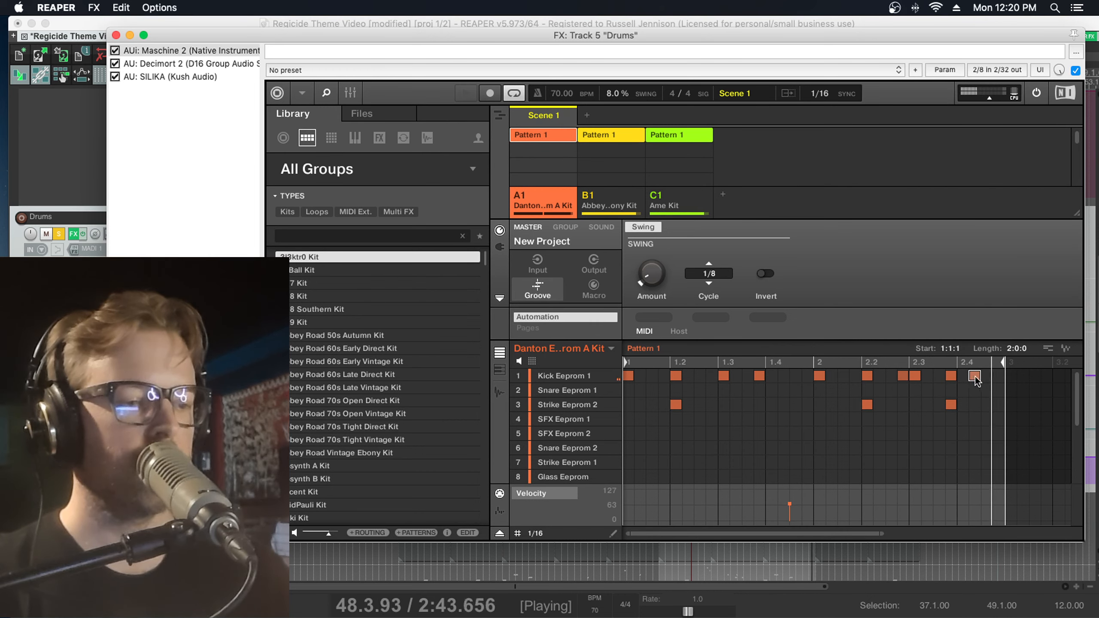
click(563, 377)
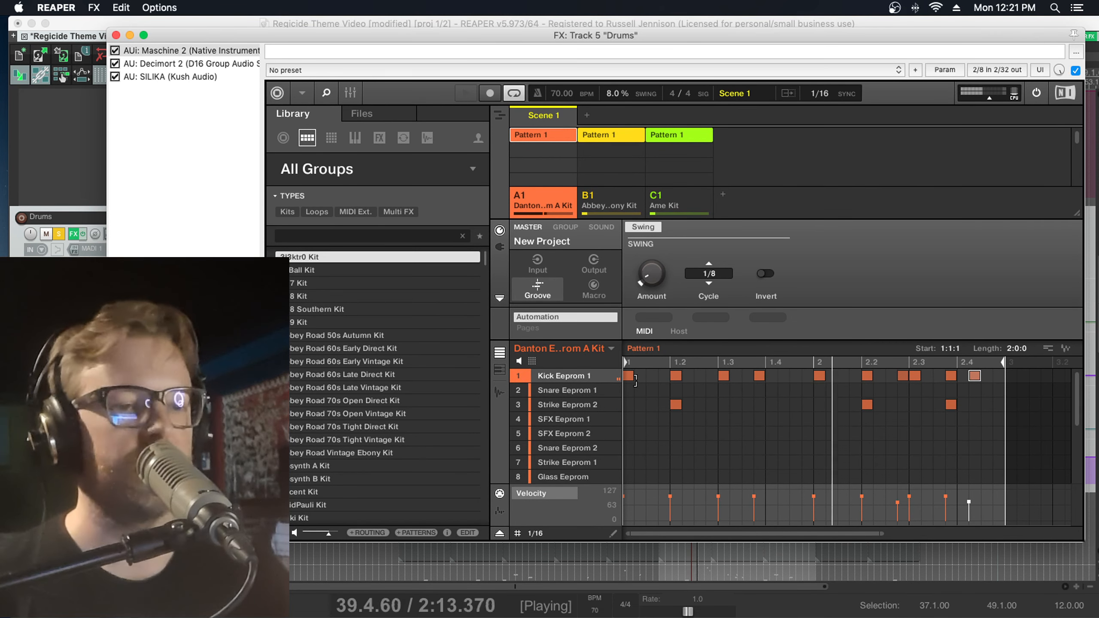
- Try raising Decimort 2's resampler jitter to 63% and turn it back down
click(182, 64)
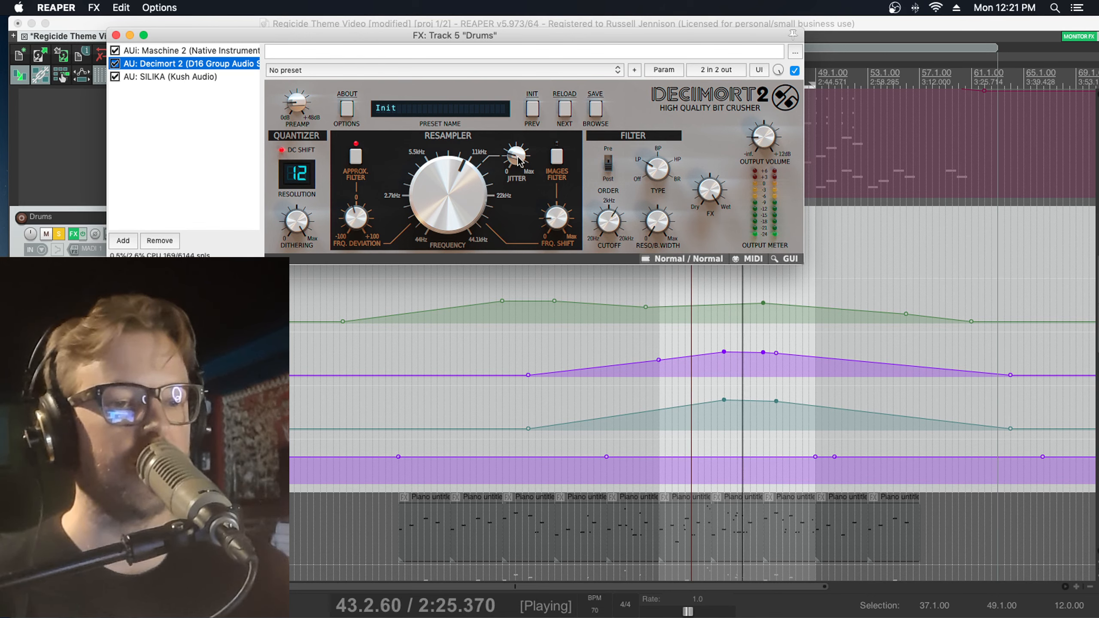
drag(519, 160, 533, 91)
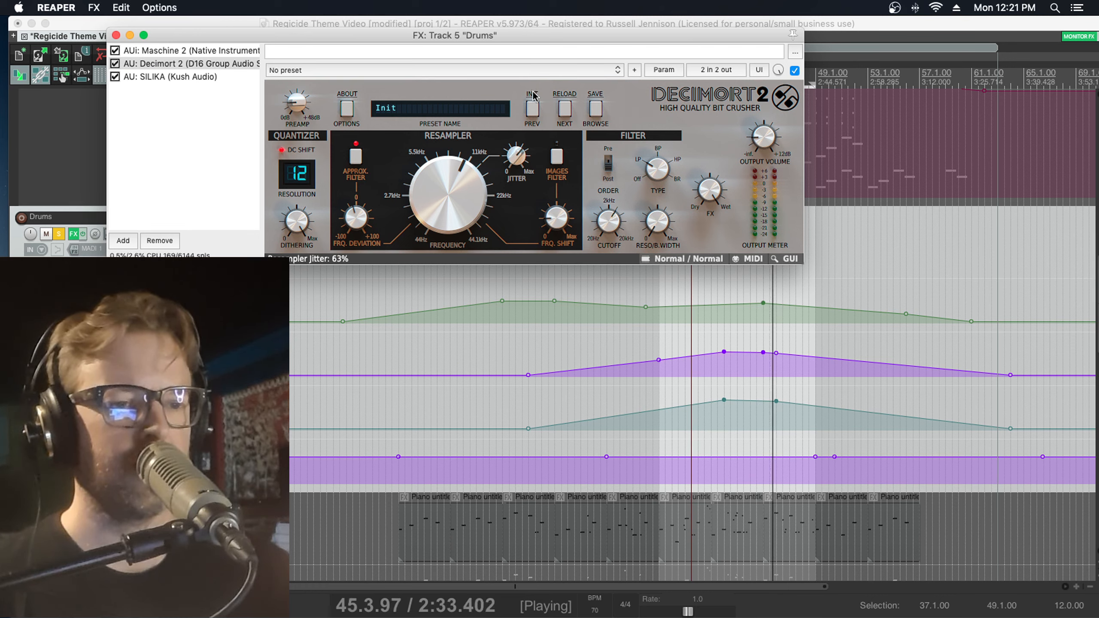
drag(533, 106, 527, 152)
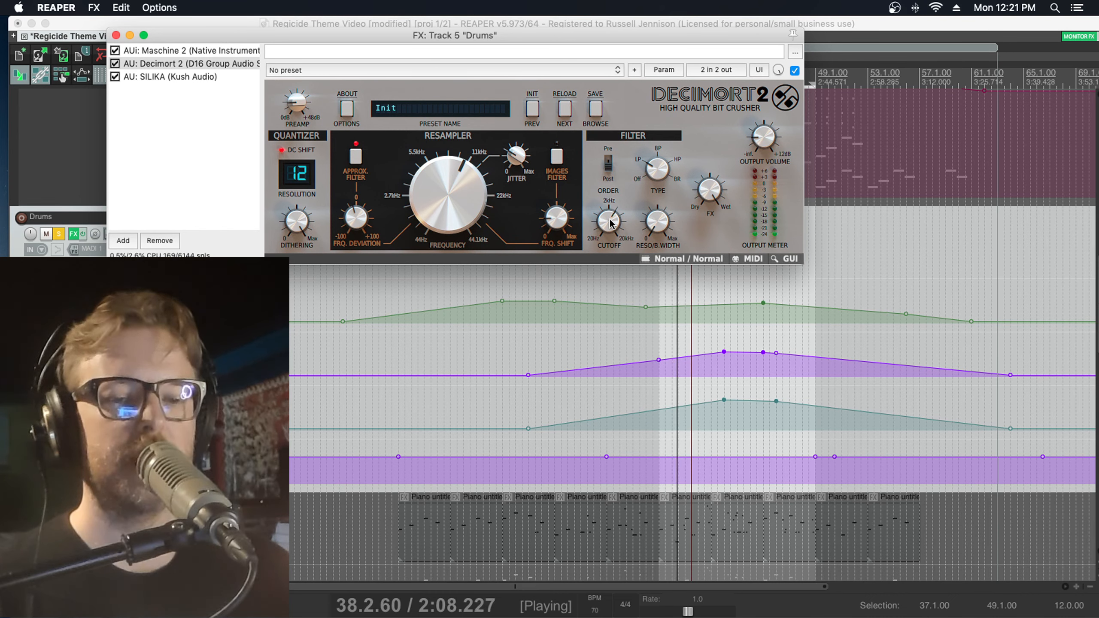
- Move the Decimort 2 Filter Cutoff envelope point from bar 49 to 46.1.00 at 0.68, comparing the sound with Decimort 2 bypassed
click(817, 458)
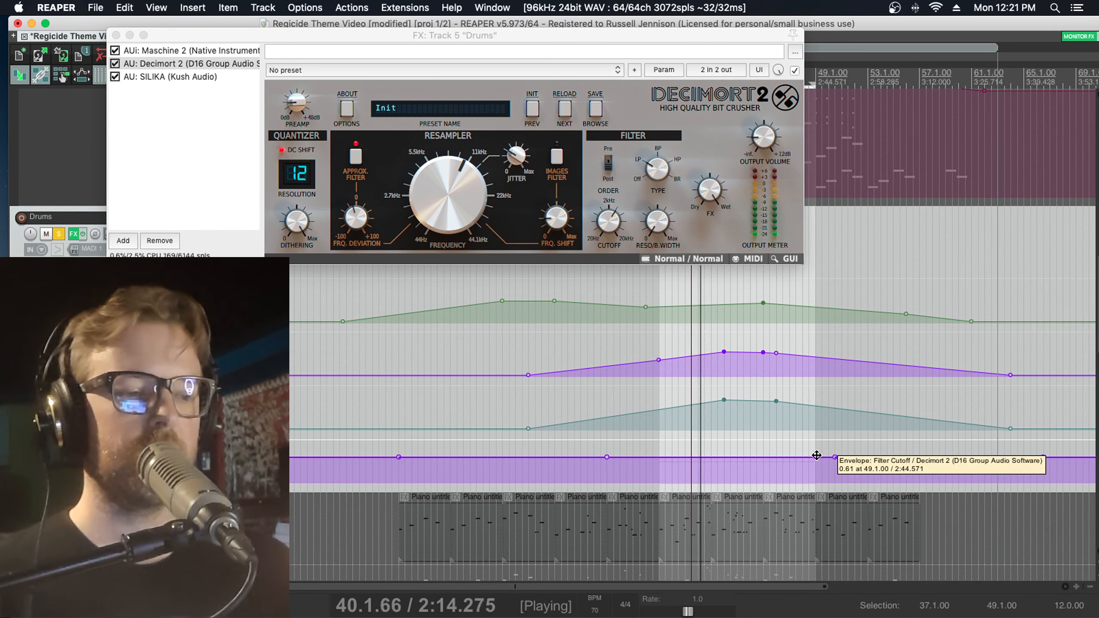
drag(816, 456, 725, 423)
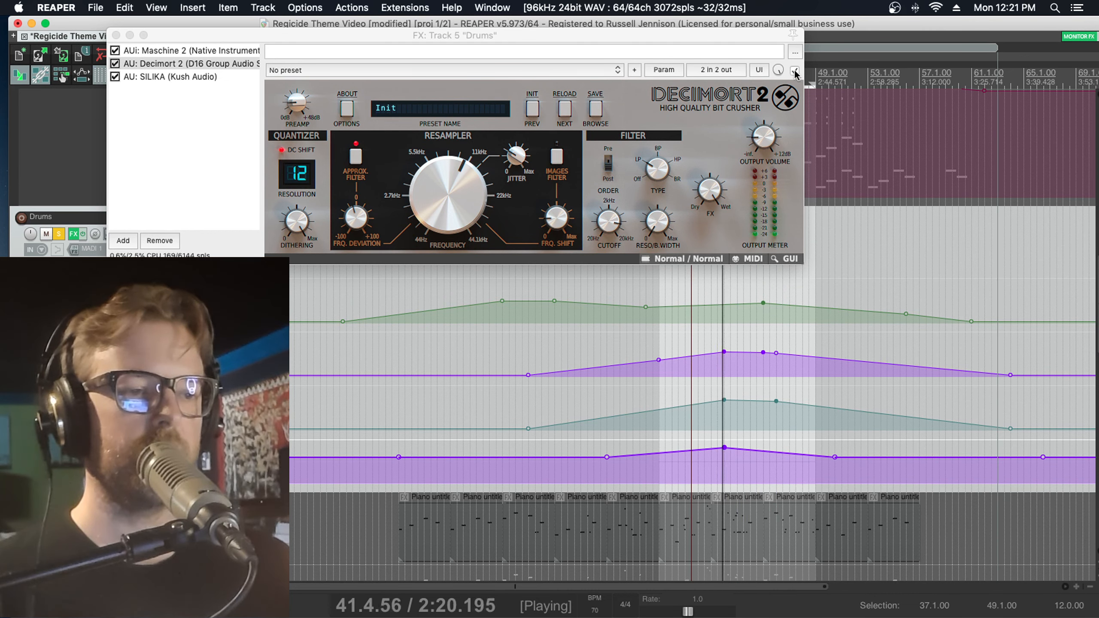
click(795, 71)
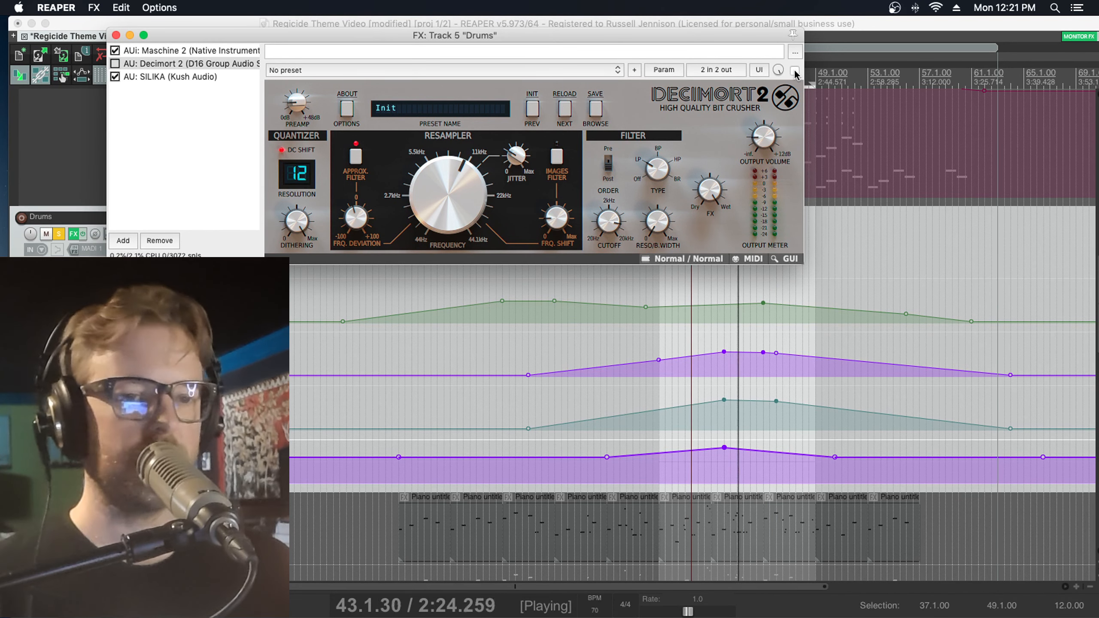
click(795, 70)
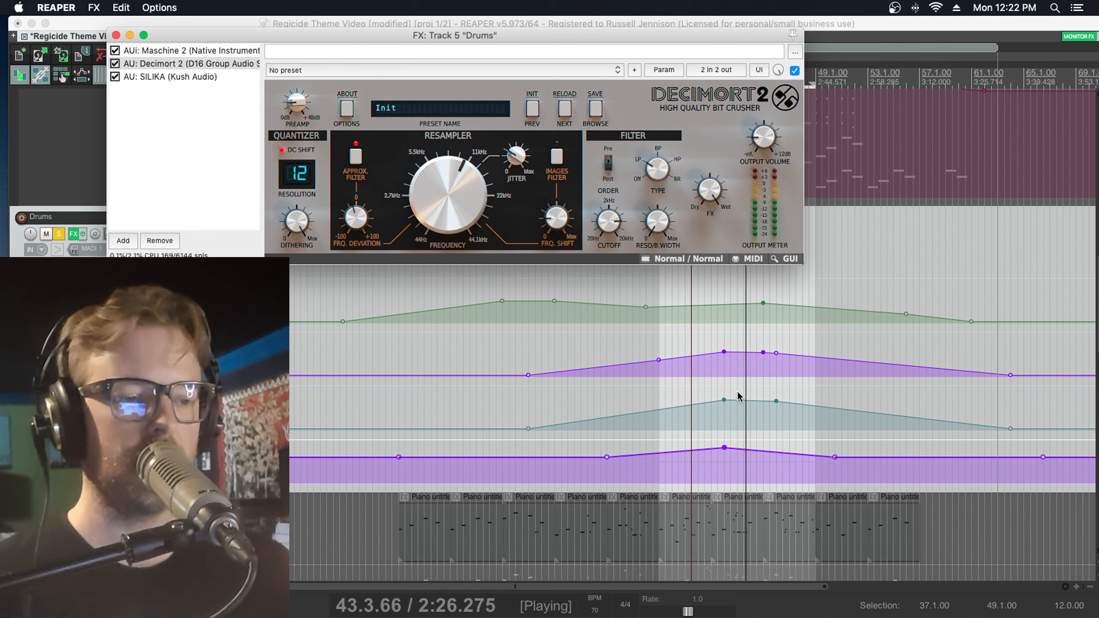
key(super+z)
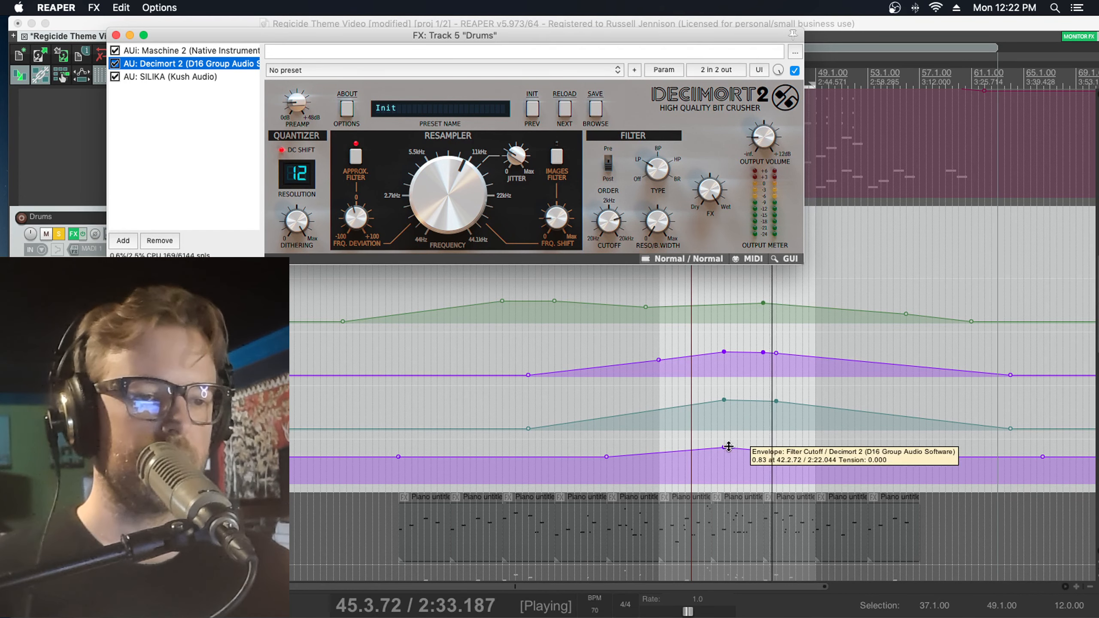
drag(723, 448, 777, 471)
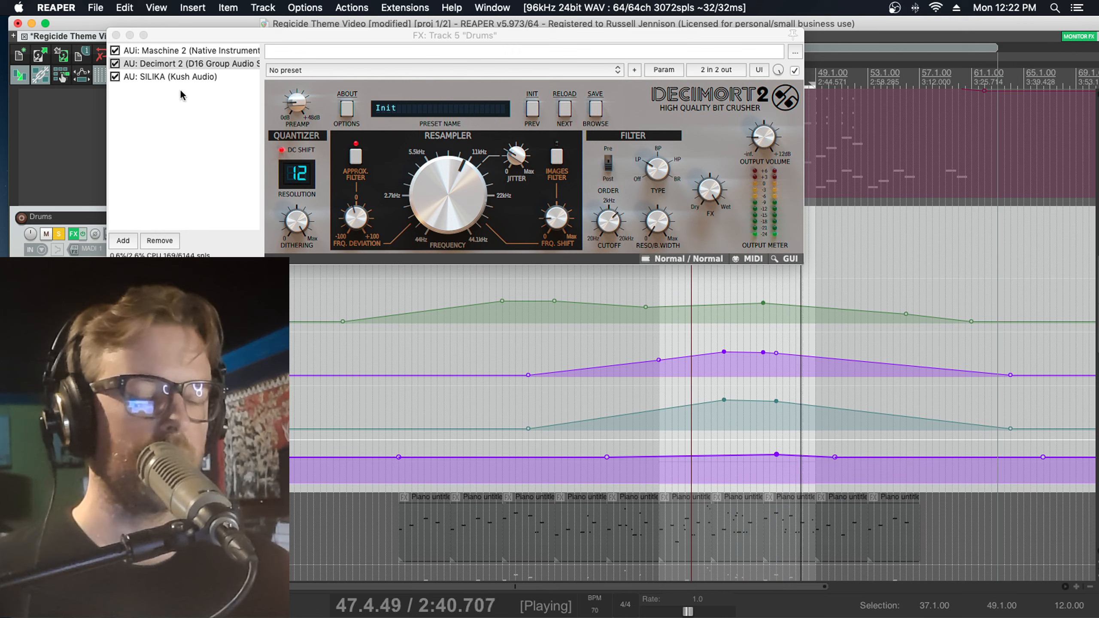
- Show the SILIKA compressor, compare the drums with it bypassed and active, and close the effects window
click(162, 74)
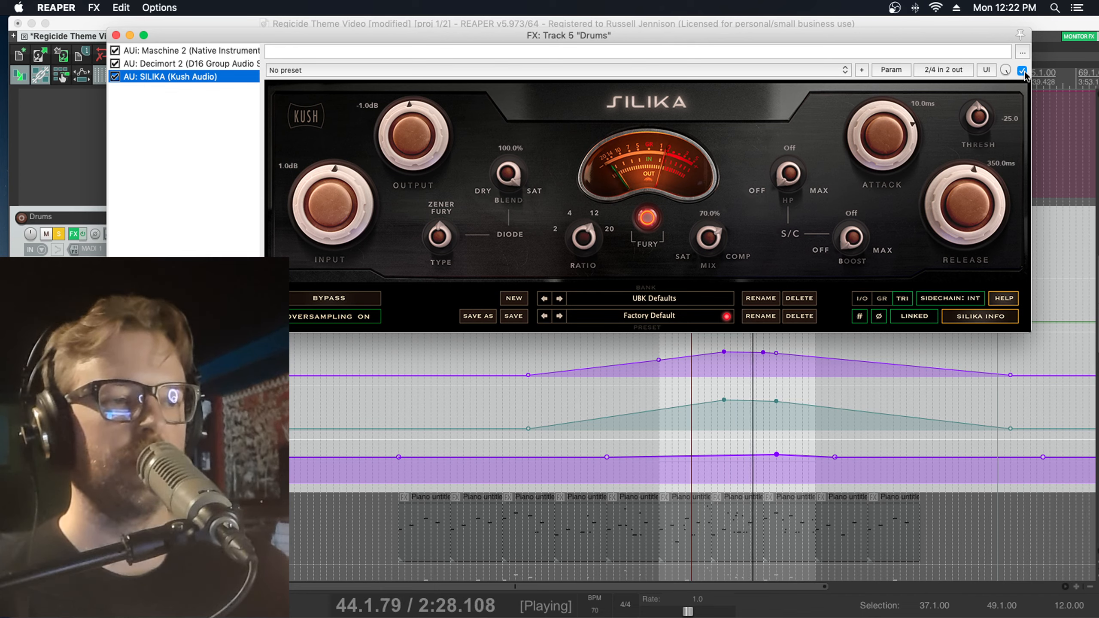
click(330, 298)
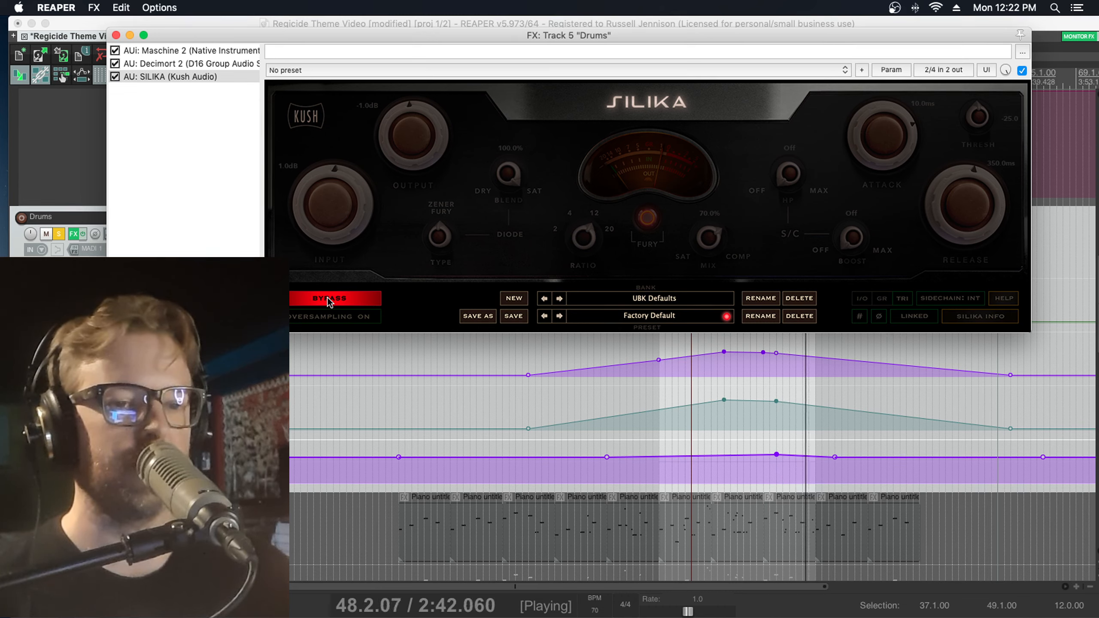
click(329, 299)
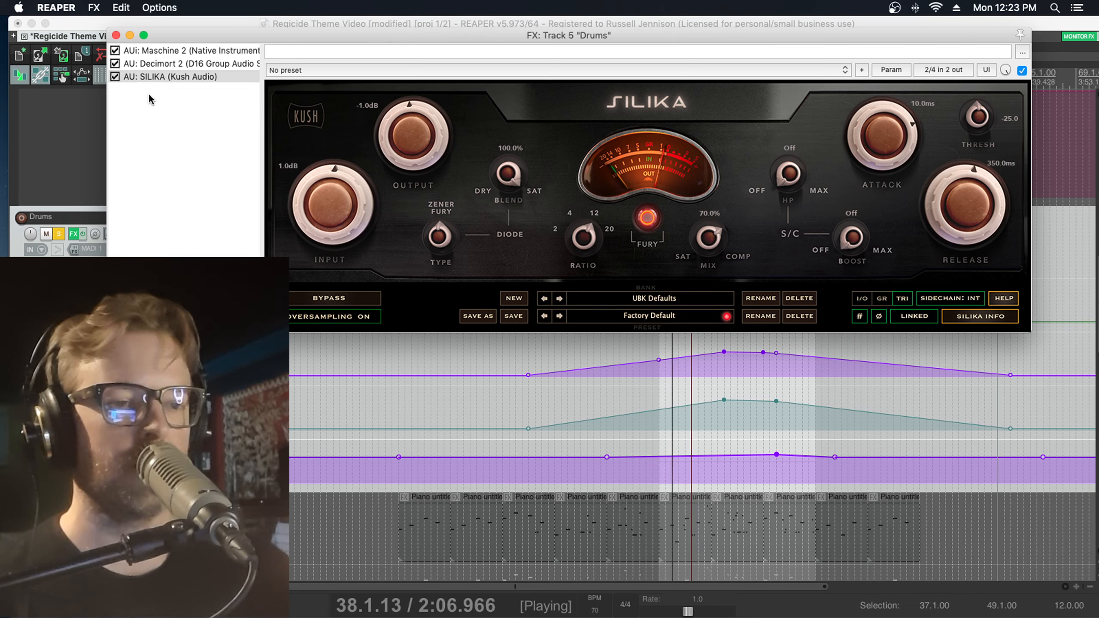
click(116, 35)
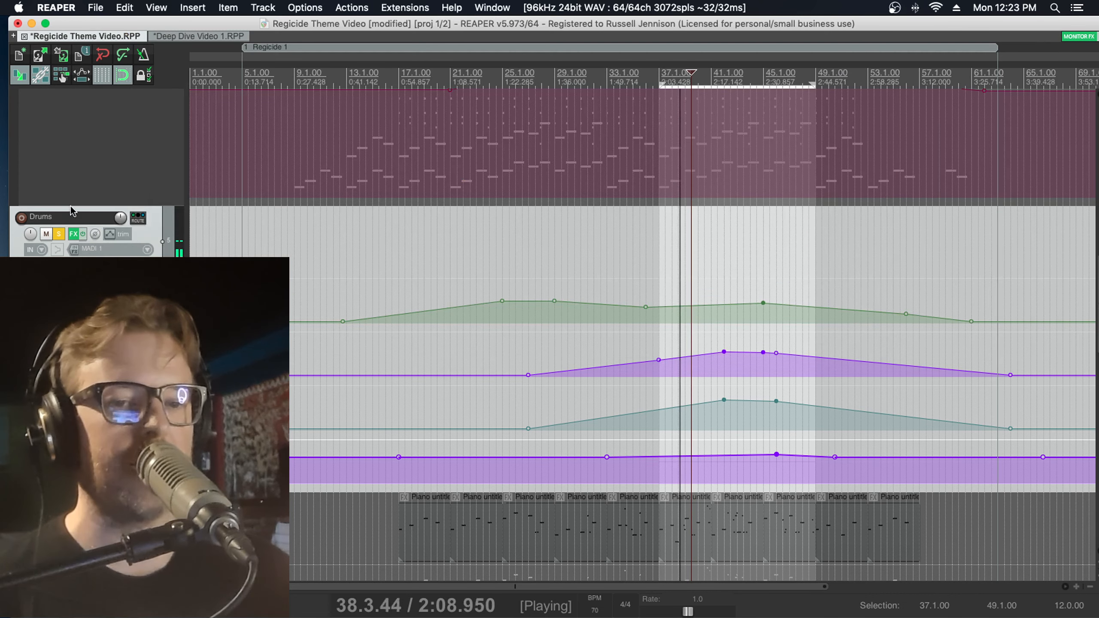
- Unsolo the Drums track and slightly lower the Filter Cutoff envelope point at 46.1.00
click(58, 234)
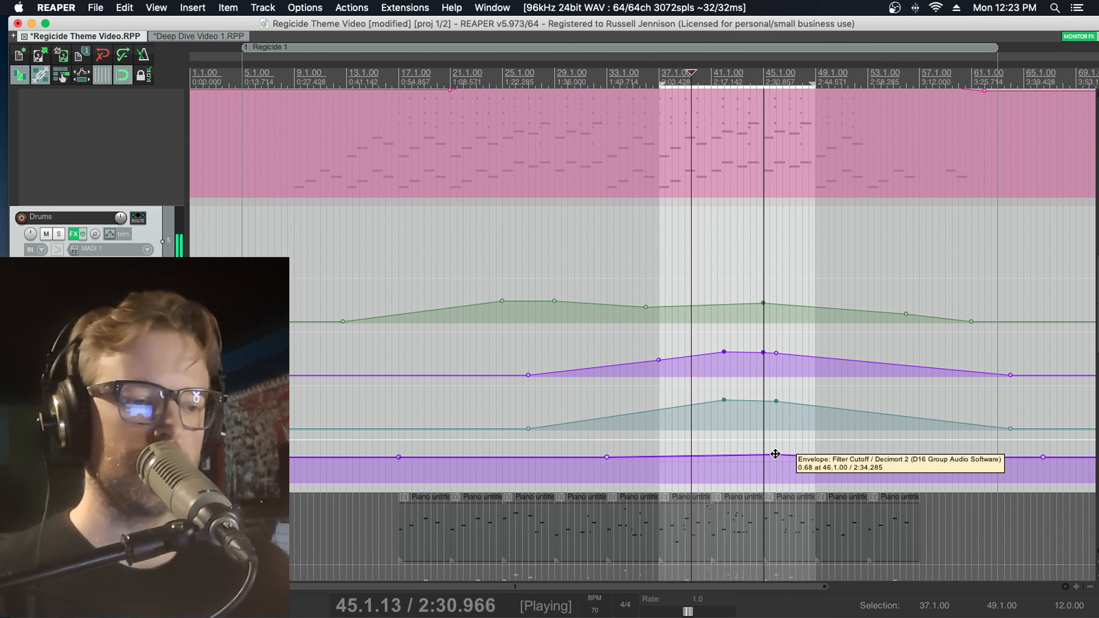
drag(775, 454, 775, 457)
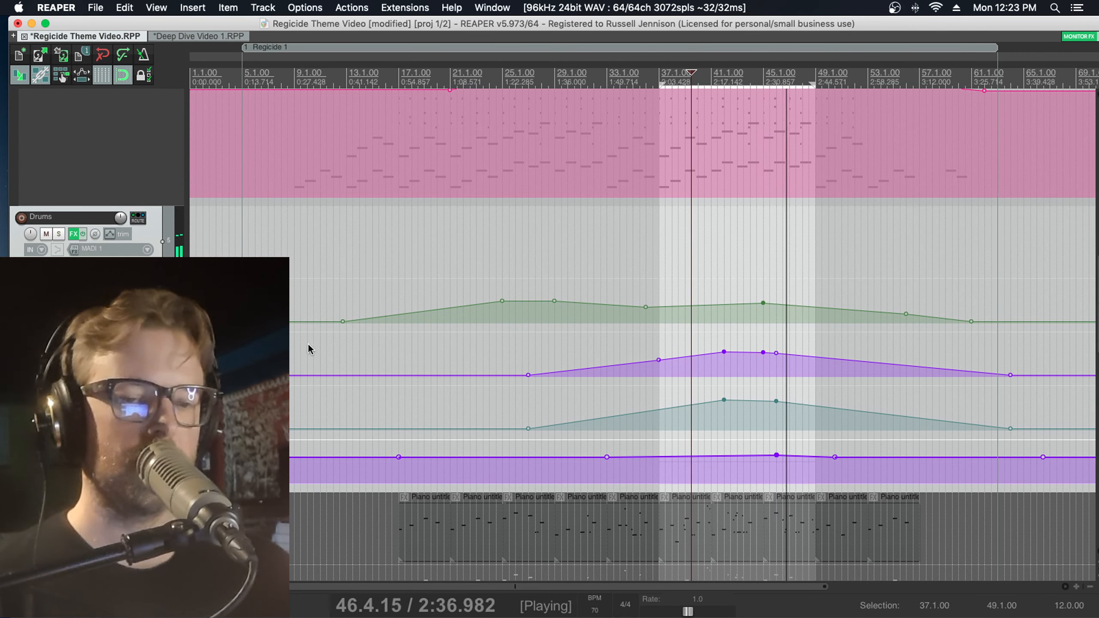
- Unmute the Bass track below the Drums envelopes
scroll(308, 349, down, 3)
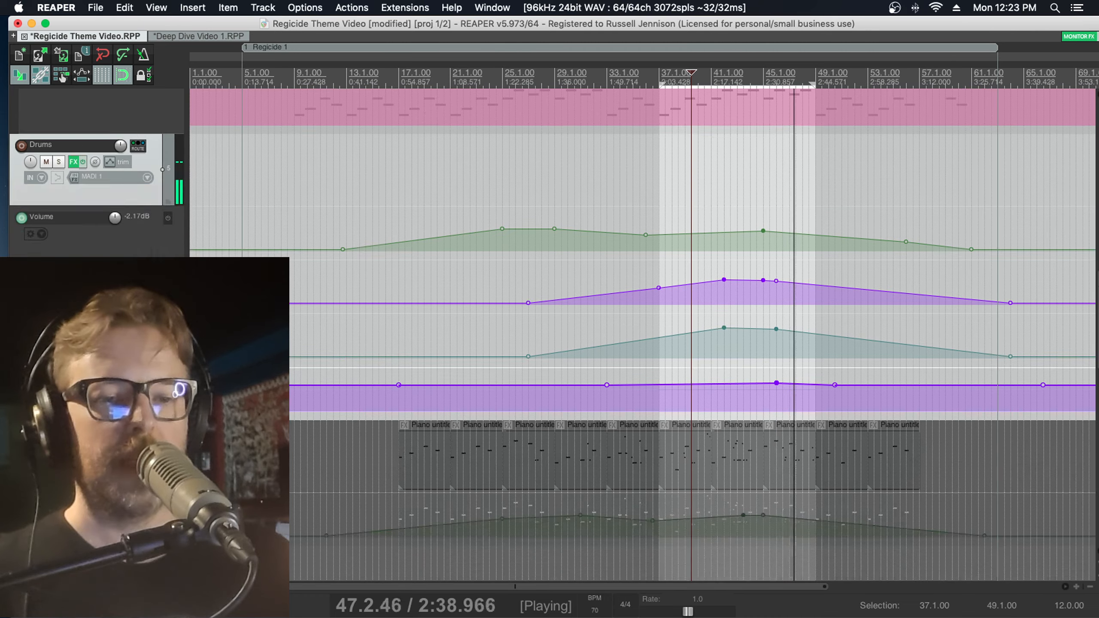
scroll(644, 333, down, 9)
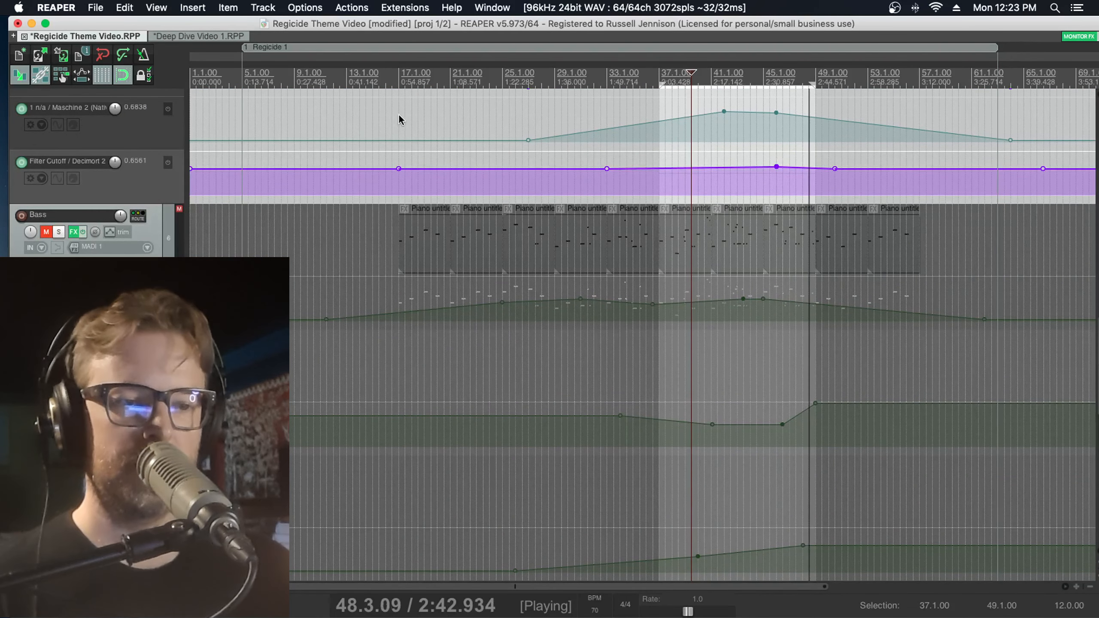
click(48, 232)
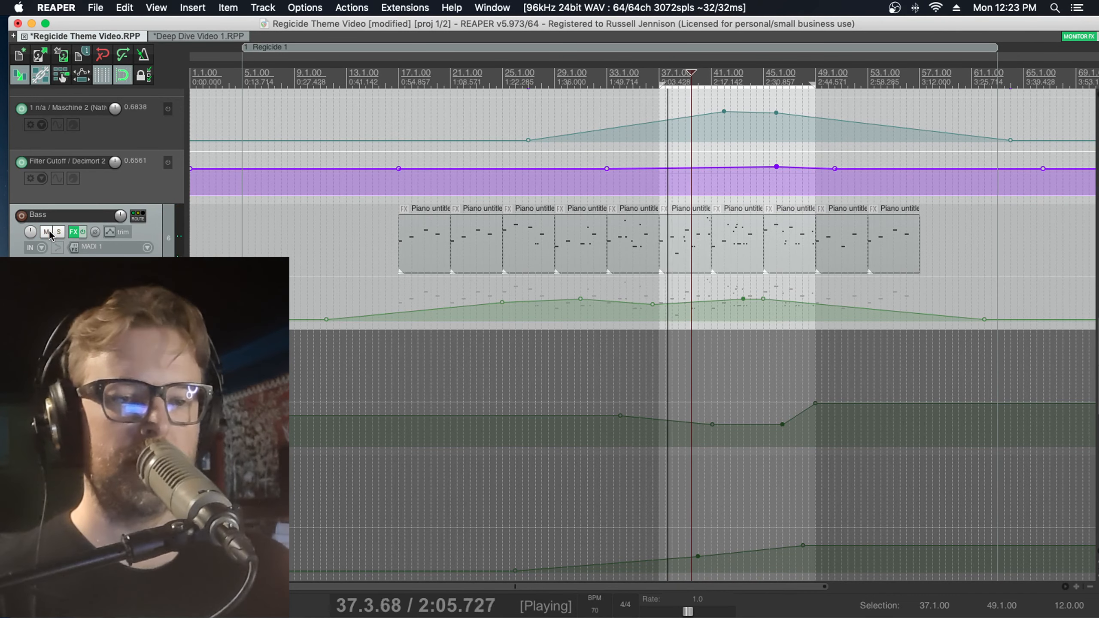